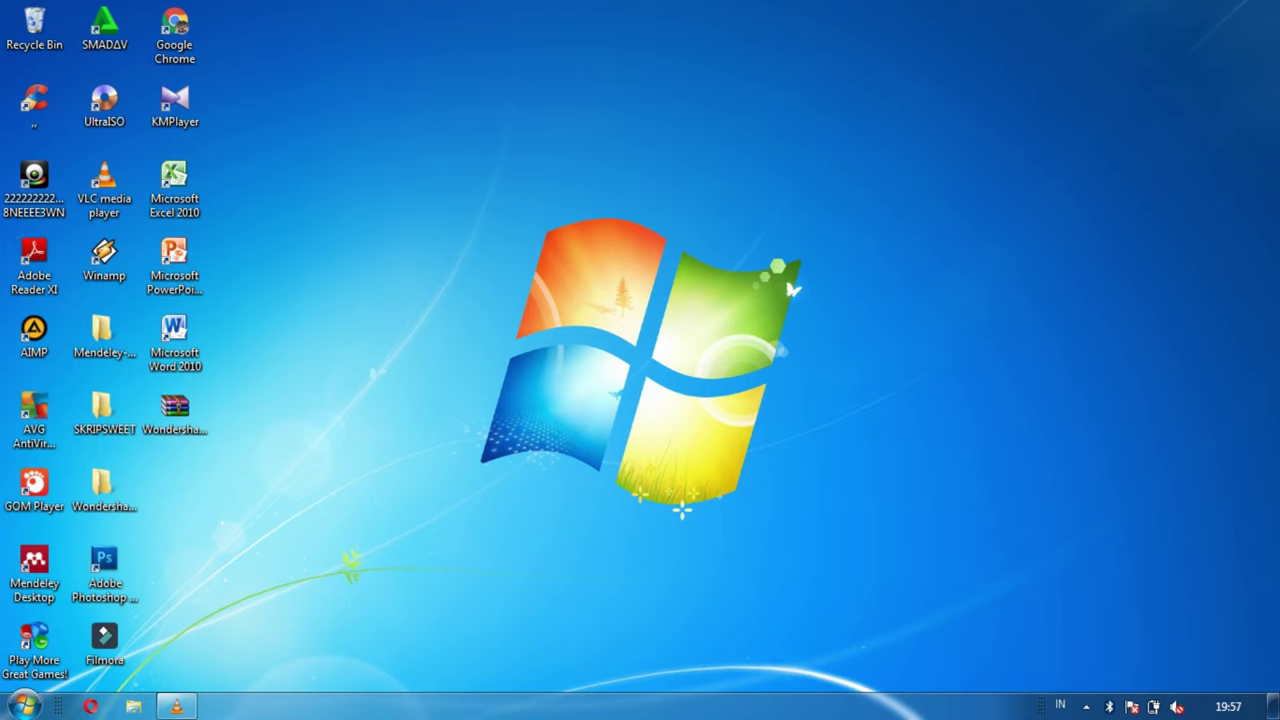
Open the computer's system properties and bring up Device Manager
{"action": "left_click", "coordinate": [132, 708]}
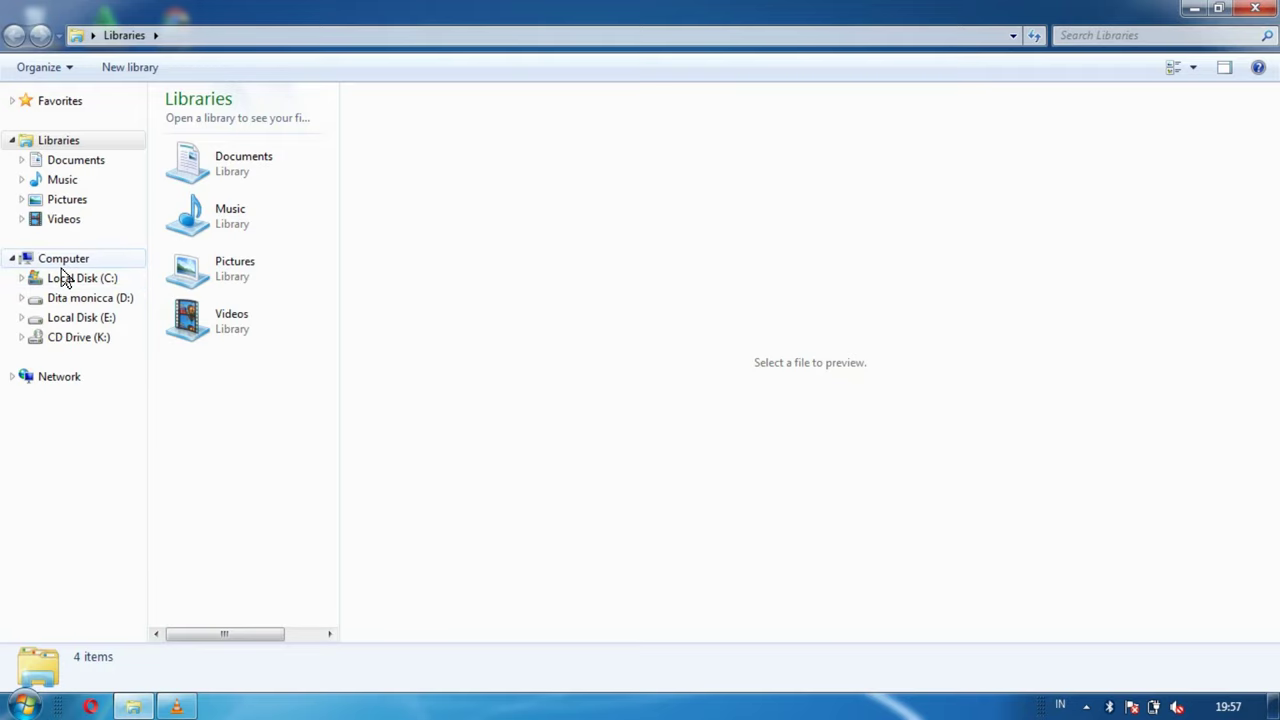
{"action": "right_click", "coordinate": [66, 259]}
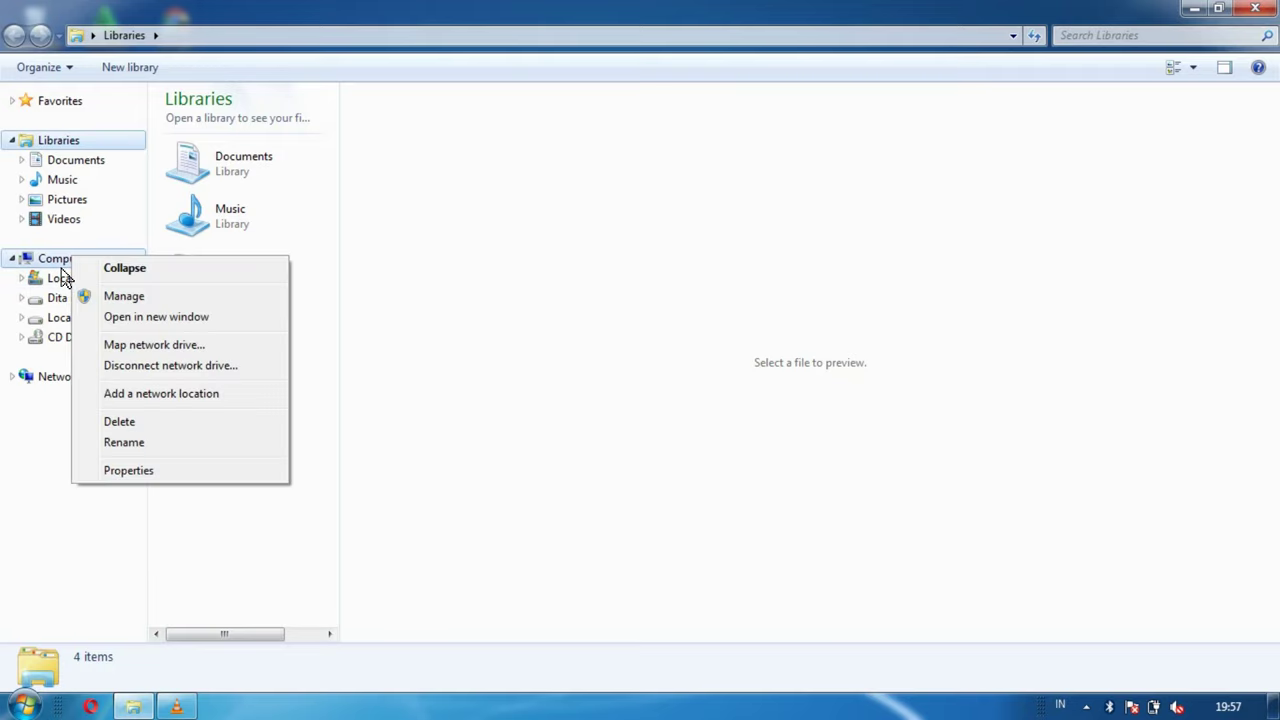
{"action": "left_click", "coordinate": [128, 471]}
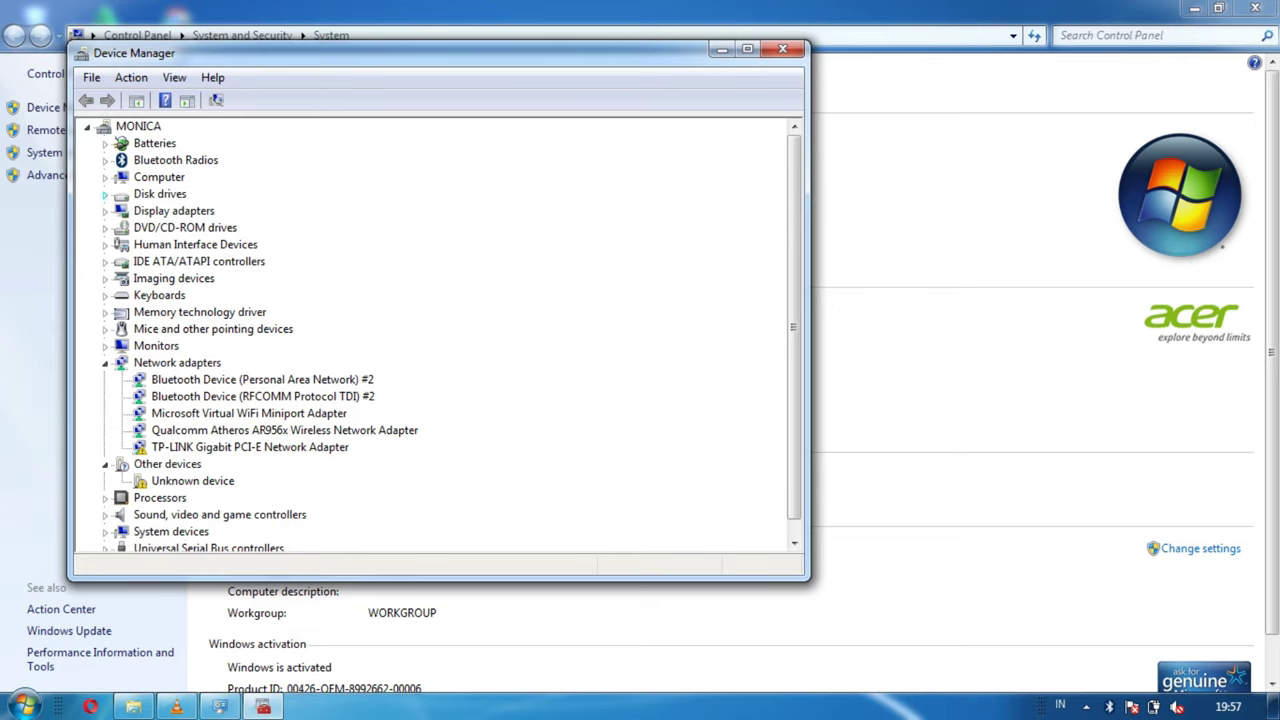
Search automatically for updated driver software for the Intel(R) HD Graphics display adapter
{"action": "left_click", "coordinate": [105, 211]}
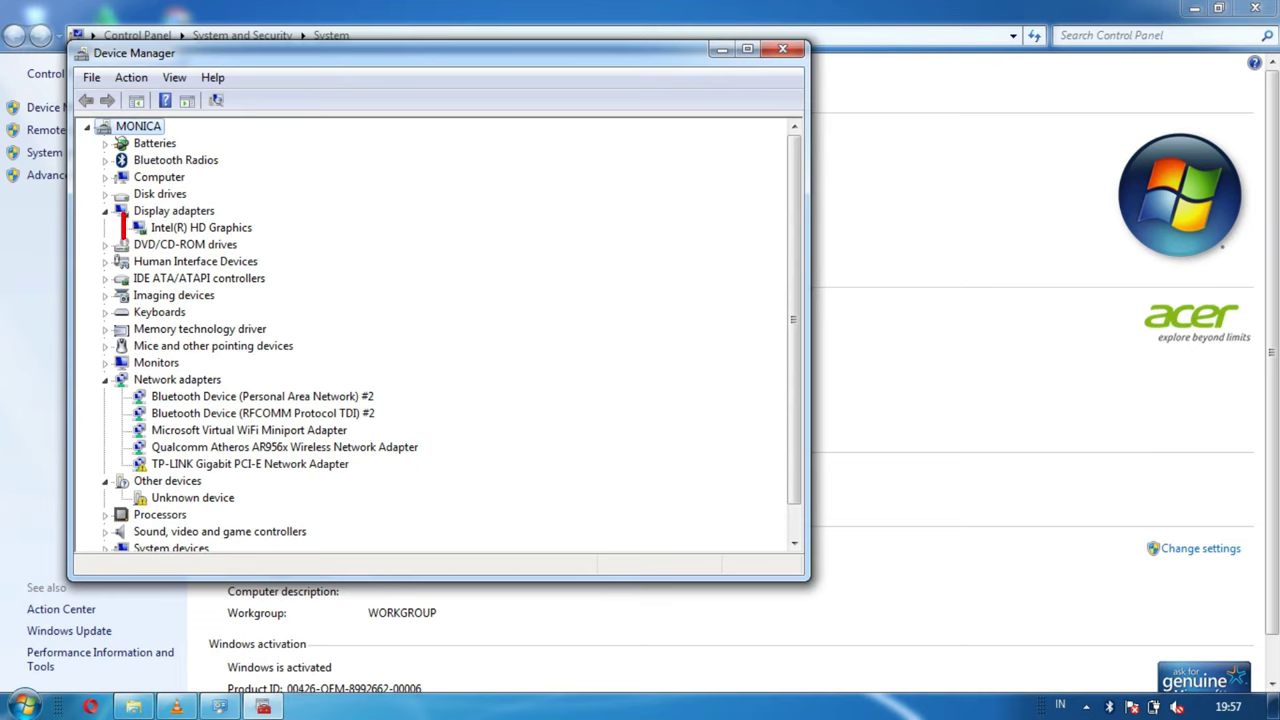
{"action": "right_click", "coordinate": [232, 233]}
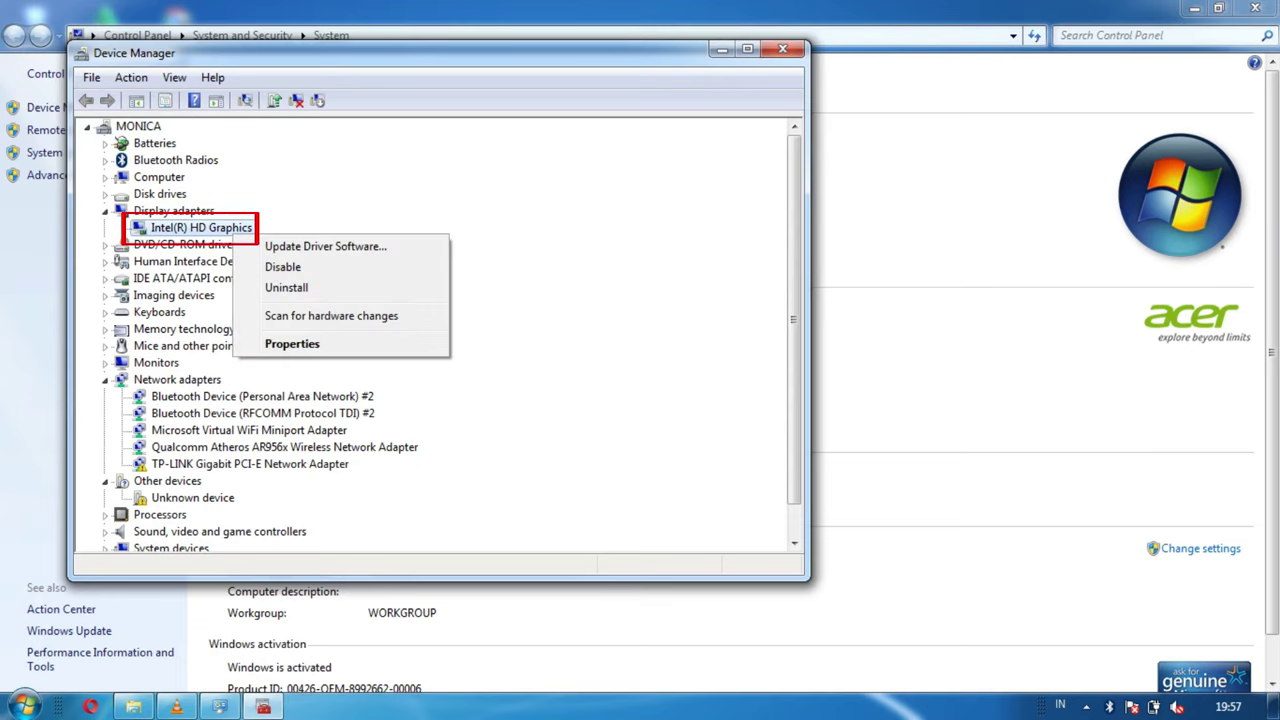
{"action": "left_click", "coordinate": [323, 249]}
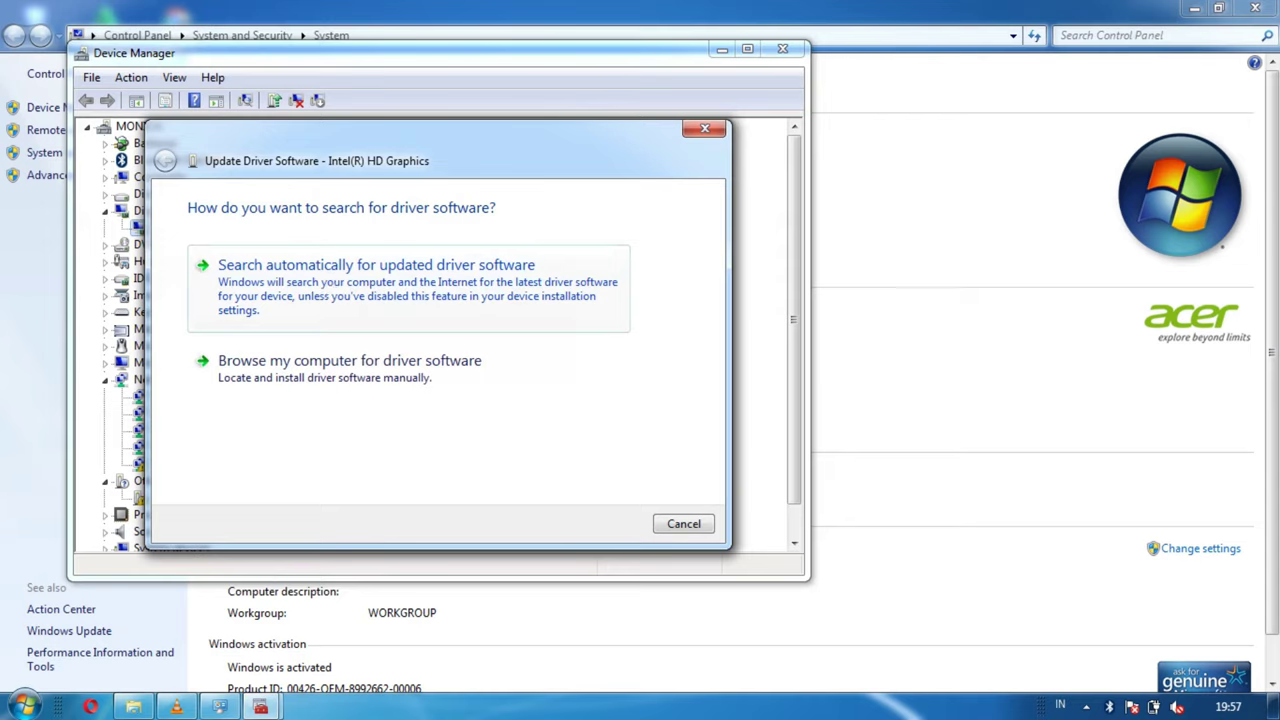
{"action": "left_click", "coordinate": [376, 265]}
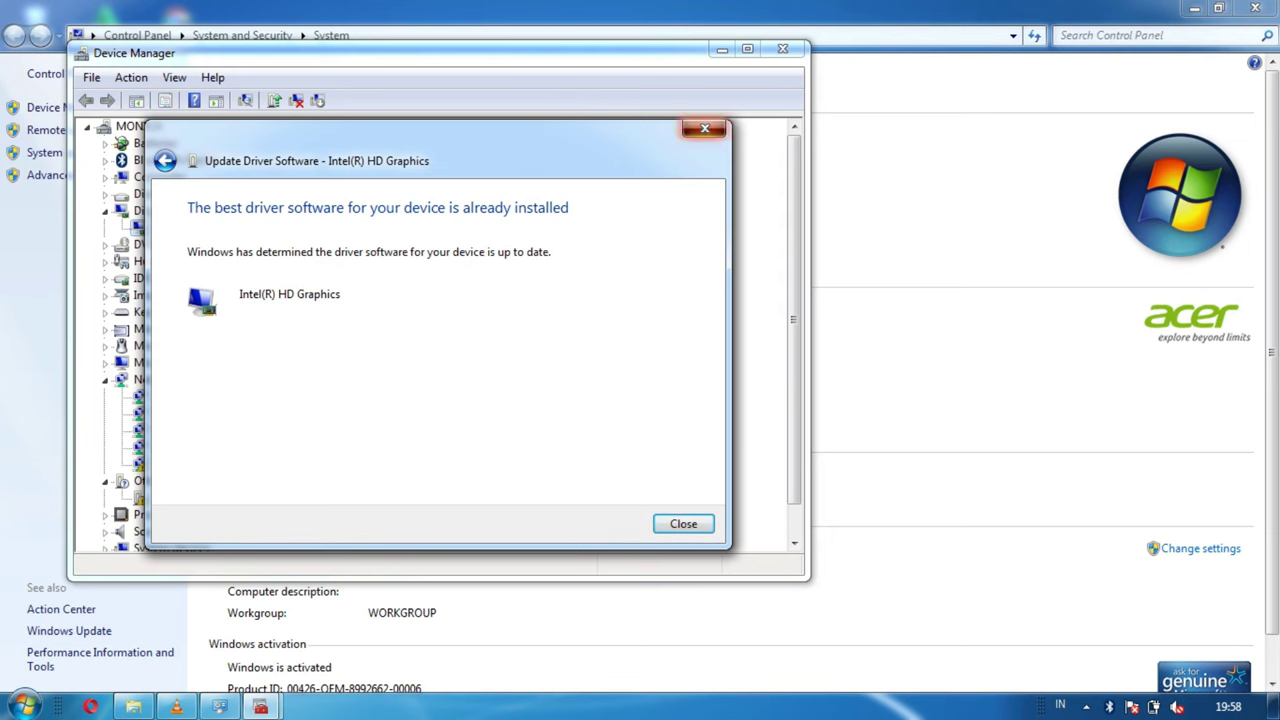
Close the driver update wizard, the System window, Device Manager and the Libraries window
{"action": "left_click", "coordinate": [704, 128]}
{"action": "left_click", "coordinate": [1255, 8]}
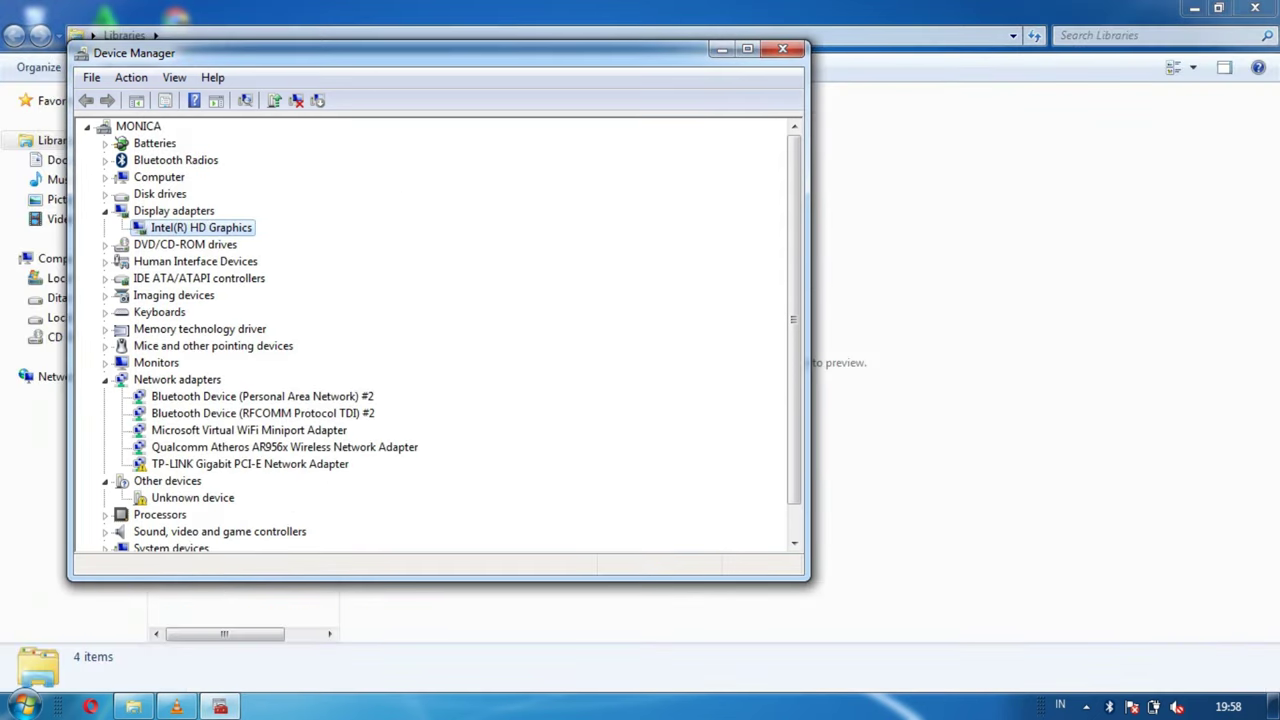
{"action": "left_click", "coordinate": [783, 49]}
{"action": "key", "text": "alt+F4"}
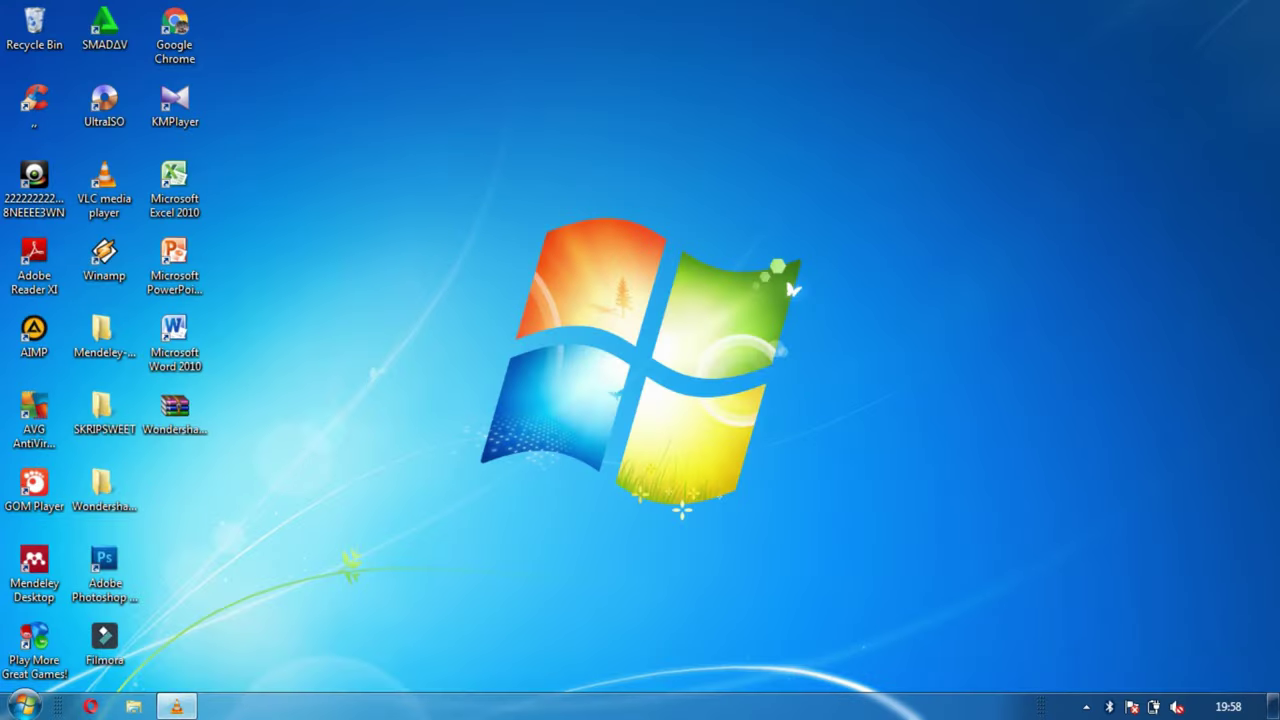
Refresh the desktop twice
{"action": "right_click", "coordinate": [706, 150]}
{"action": "left_click", "coordinate": [749, 200]}
{"action": "right_click", "coordinate": [945, 148]}
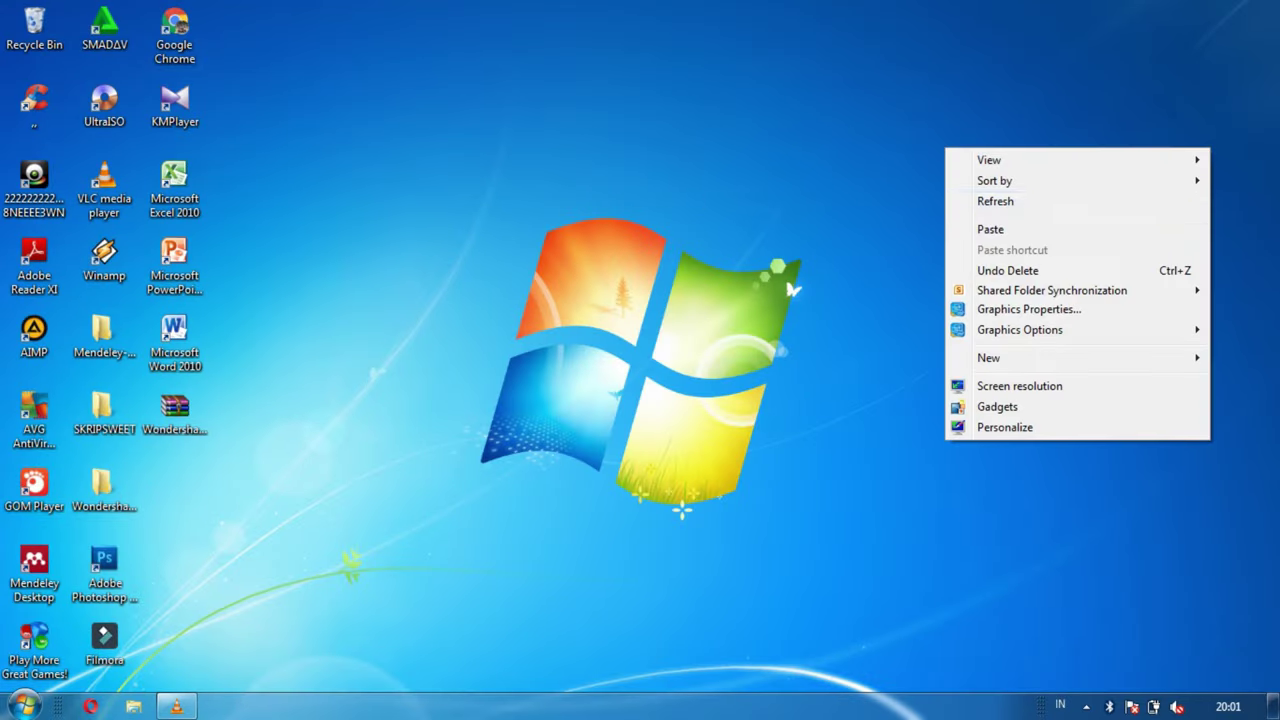
{"action": "left_click", "coordinate": [985, 200]}
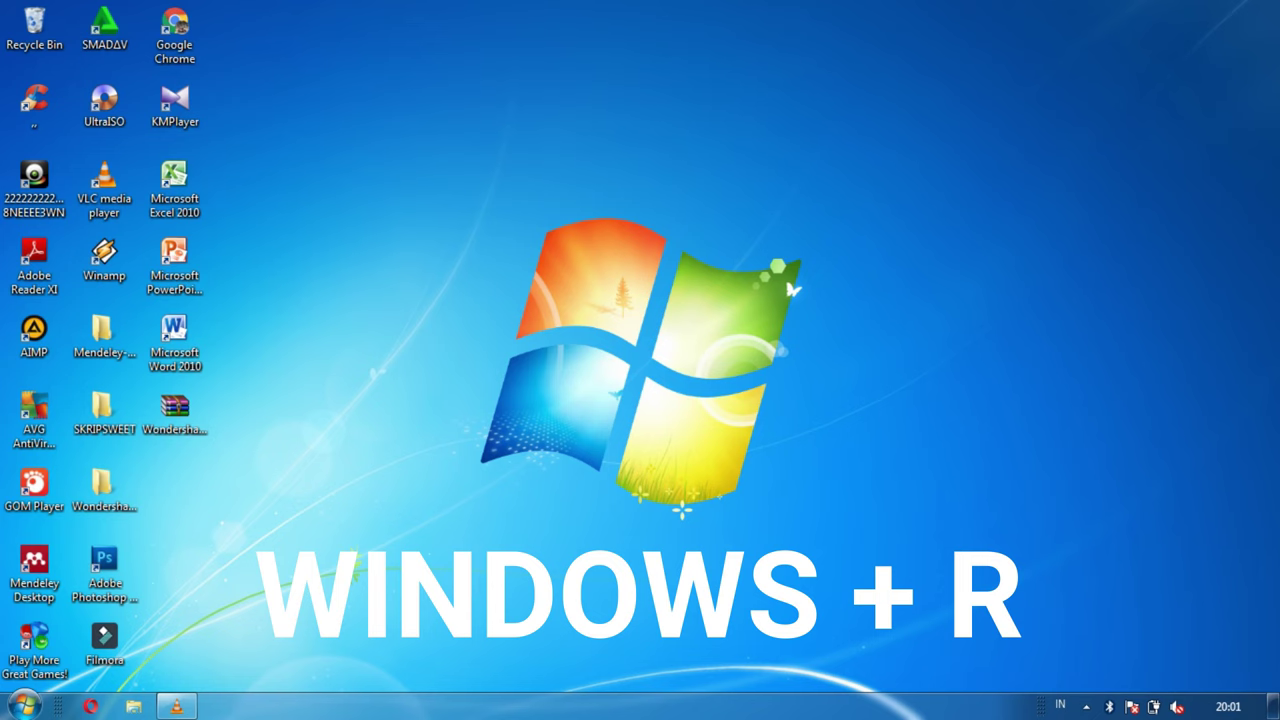
Open the Windows Prefetch folder by running the command prefetch
{"action": "key", "text": "super+r"}
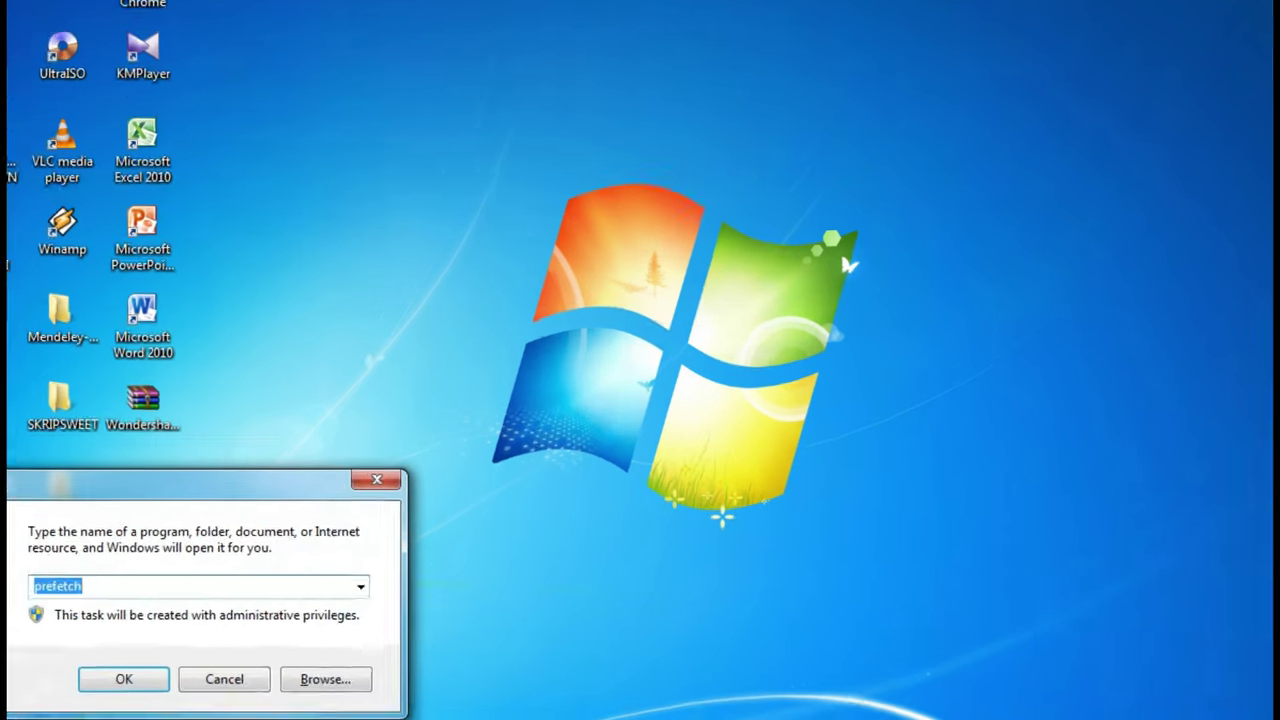
{"action": "key", "text": "BackSpace"}
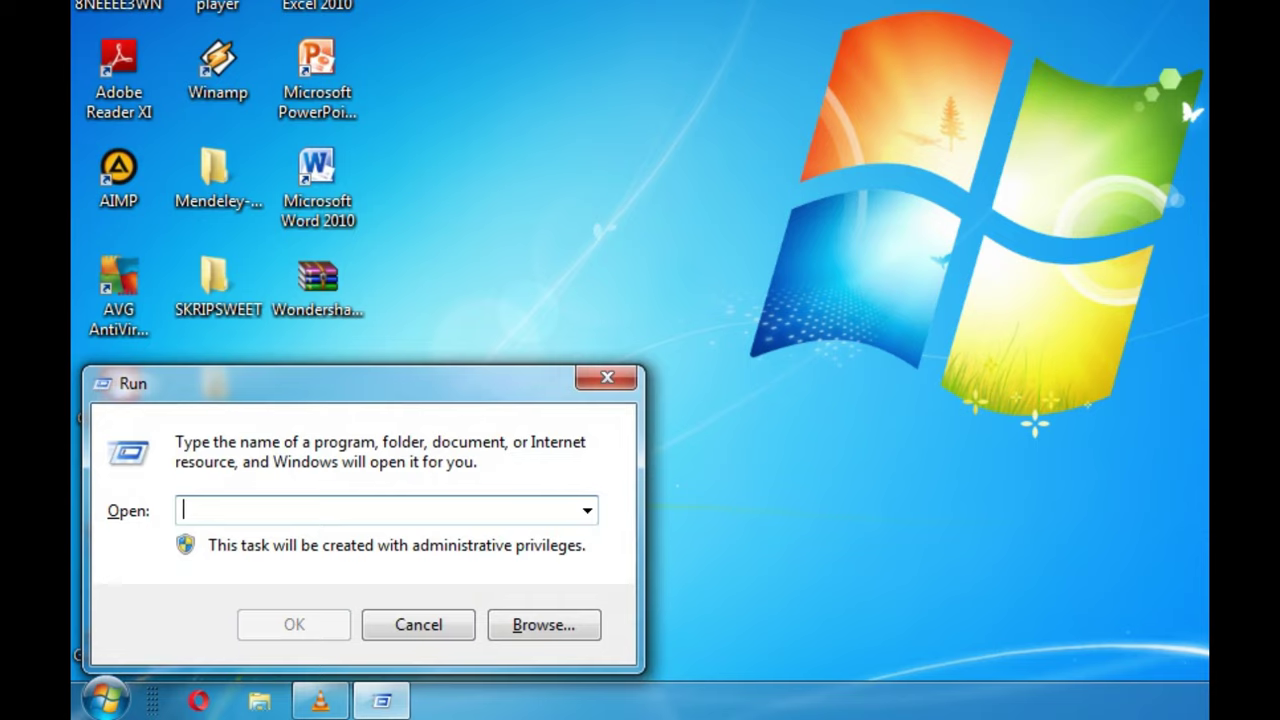
{"action": "type", "text": "pre"}
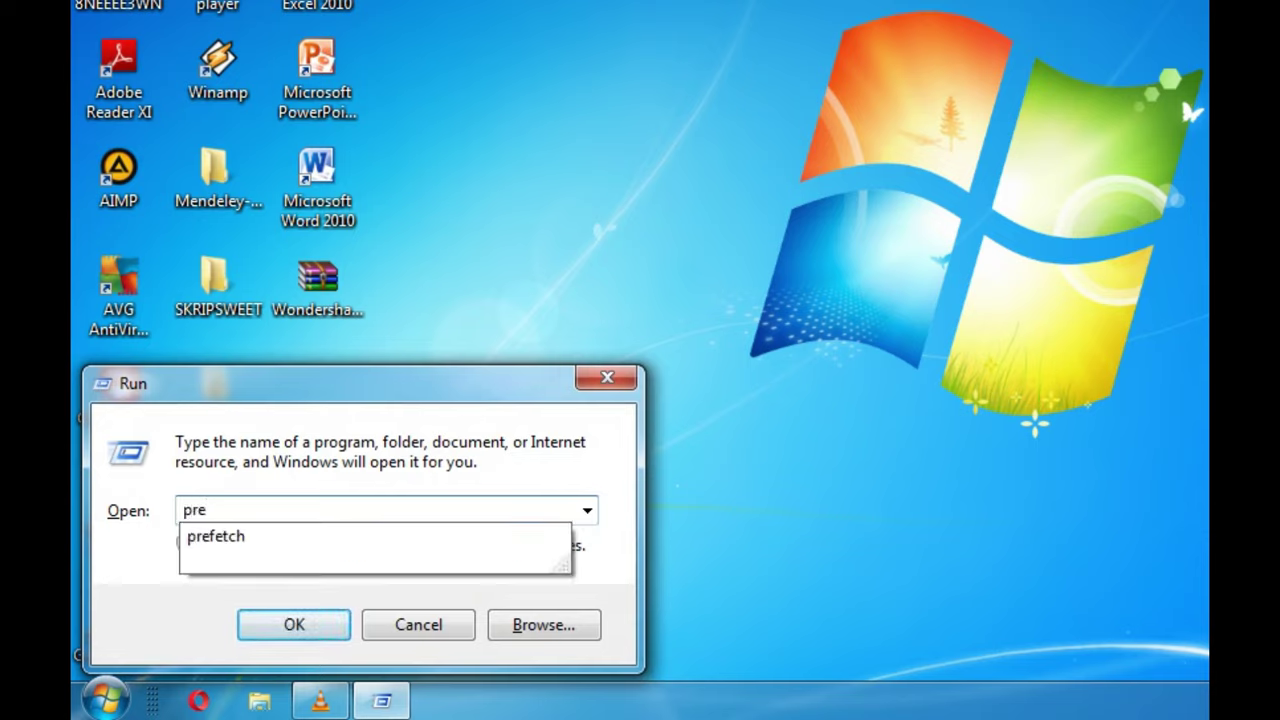
{"action": "key", "text": "Return"}
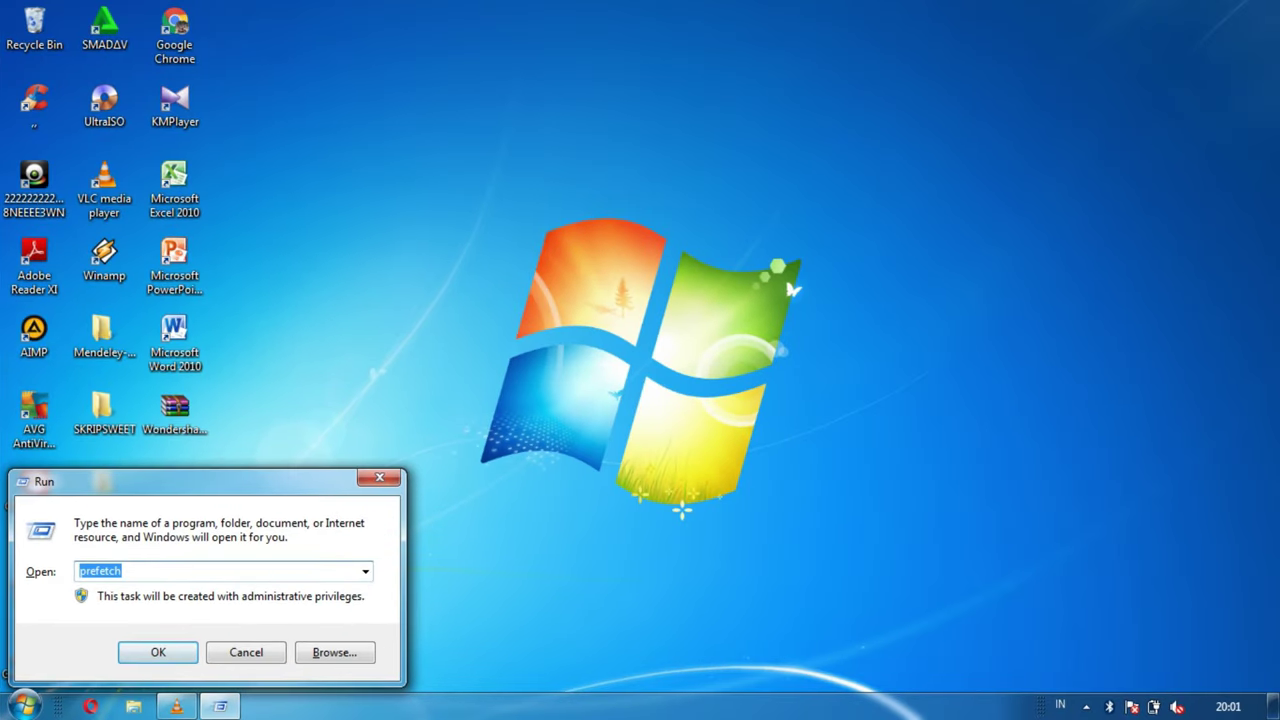
{"action": "key", "text": "Return"}
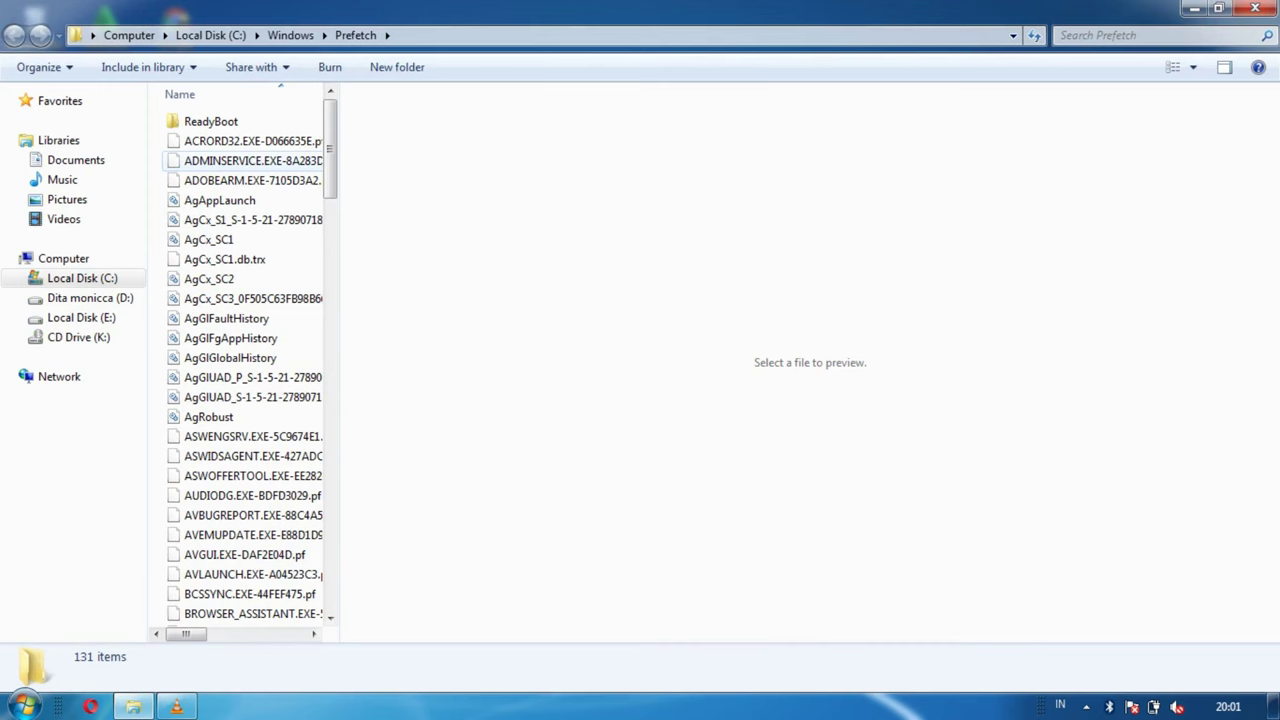
Delete all items in the Prefetch folder and close its window
{"action": "scroll", "coordinate": [245, 260], "scroll_direction": "down", "scroll_amount": 12}
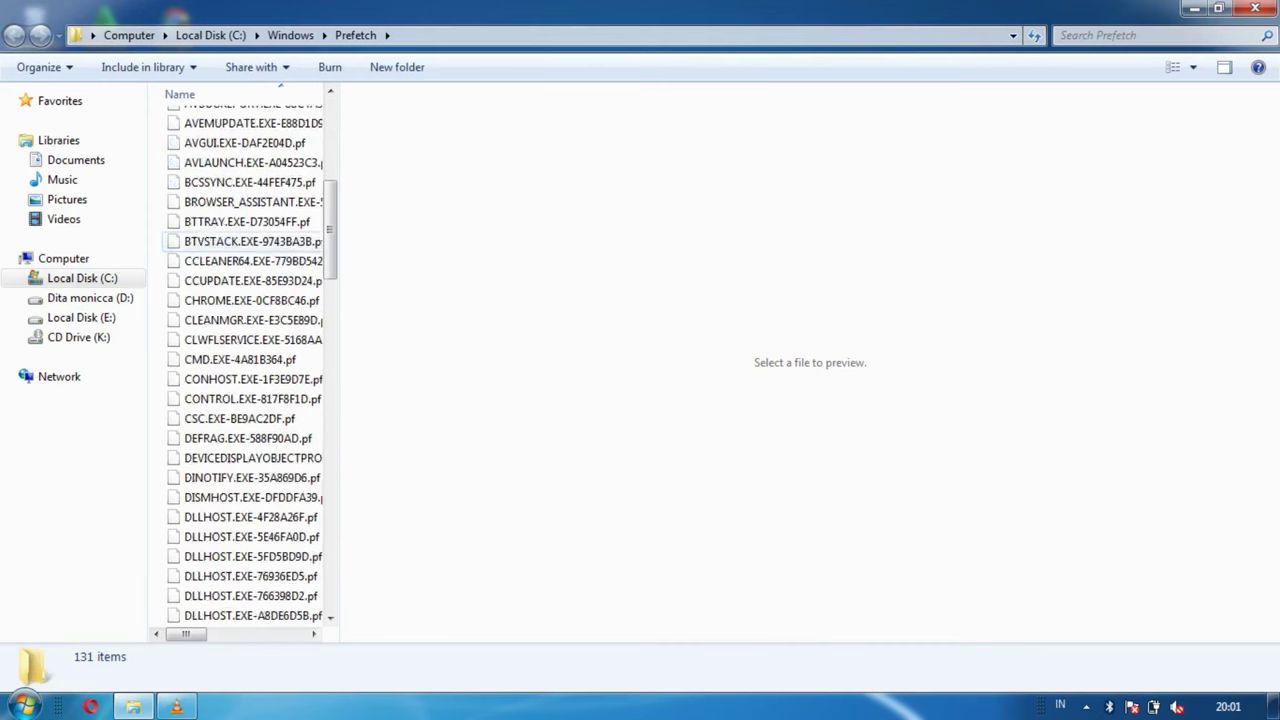
{"action": "scroll", "coordinate": [245, 260], "scroll_direction": "down", "scroll_amount": 20}
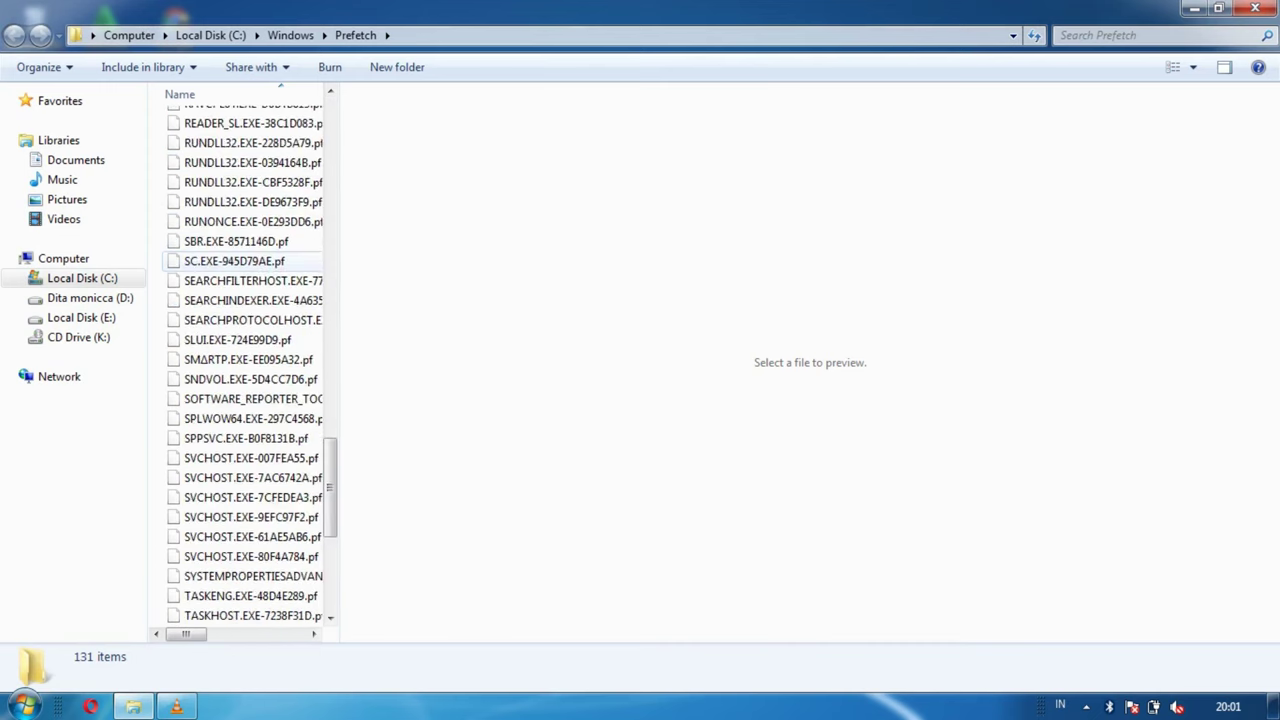
{"action": "scroll", "coordinate": [245, 260], "scroll_direction": "down", "scroll_amount": 2}
{"action": "left_click", "coordinate": [245, 260]}
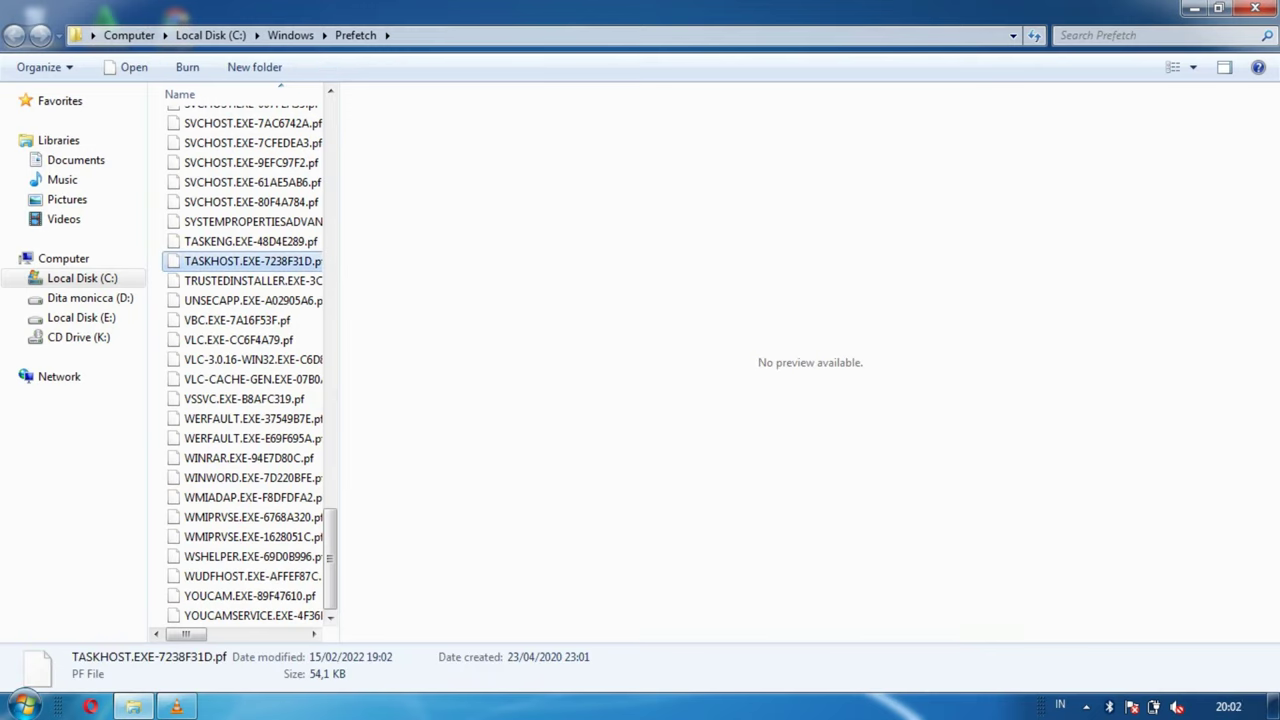
{"action": "key", "text": "ctrl+a"}
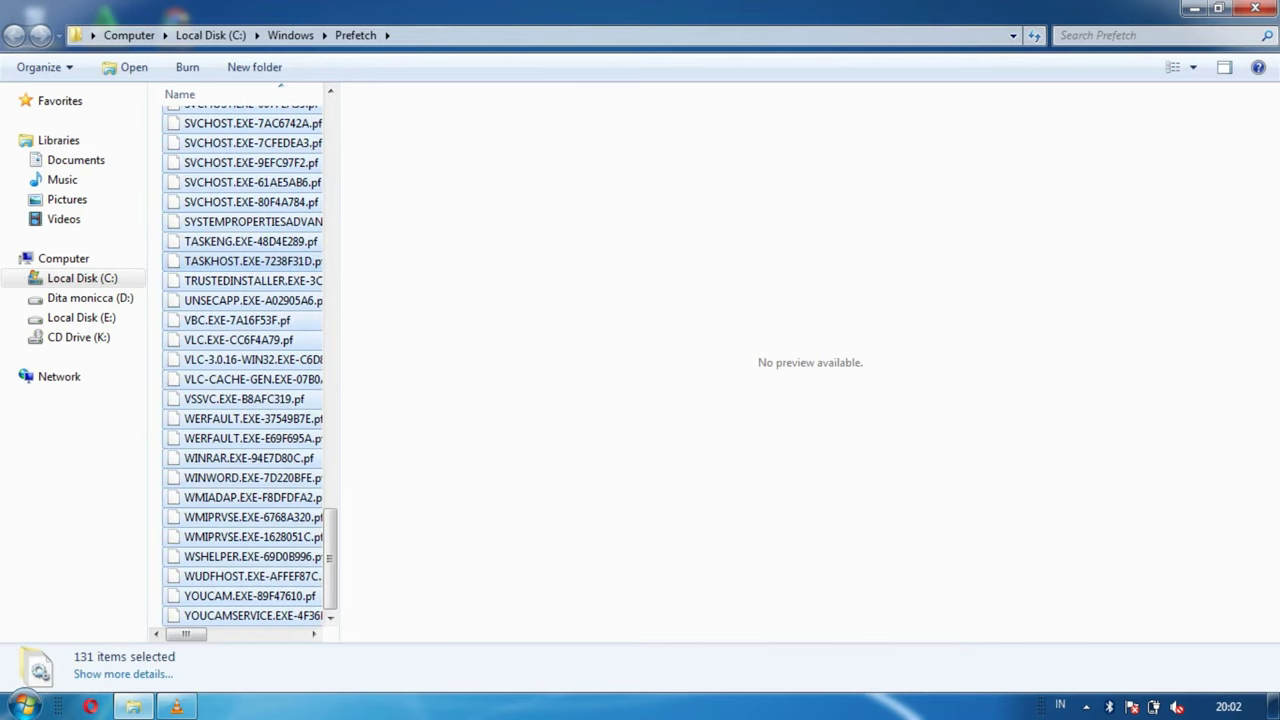
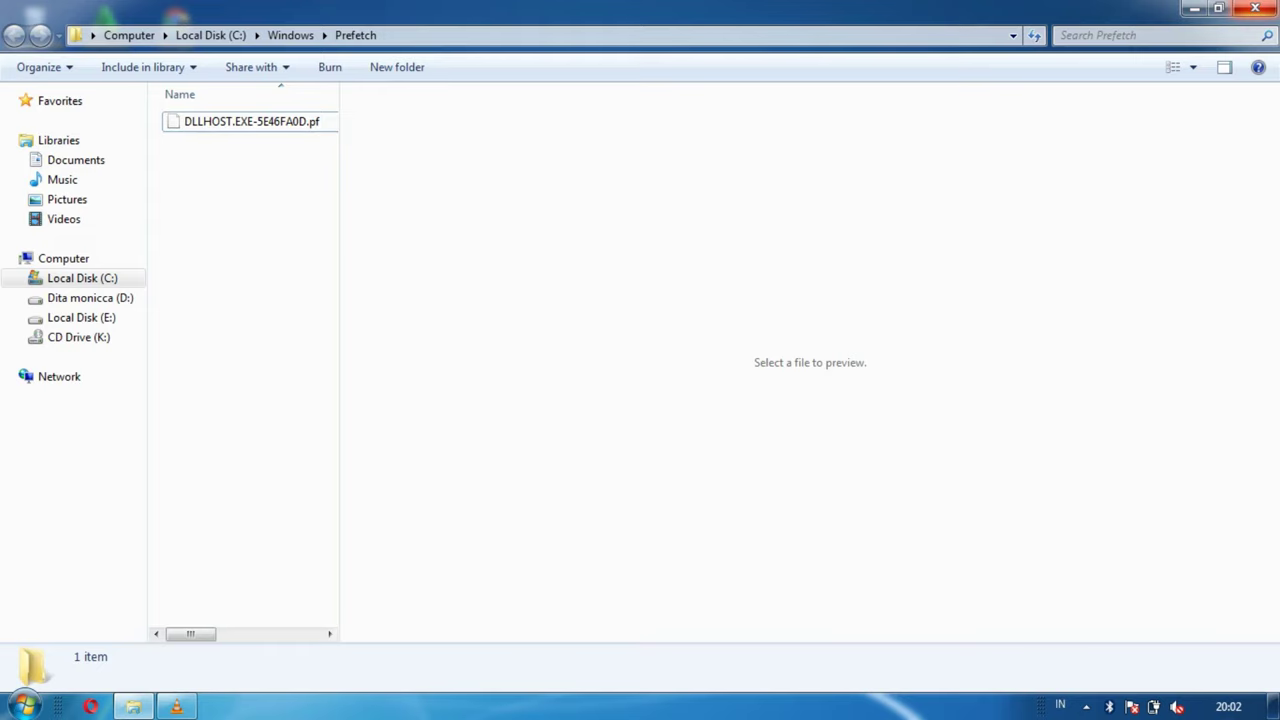
{"action": "key", "text": "alt+F4"}
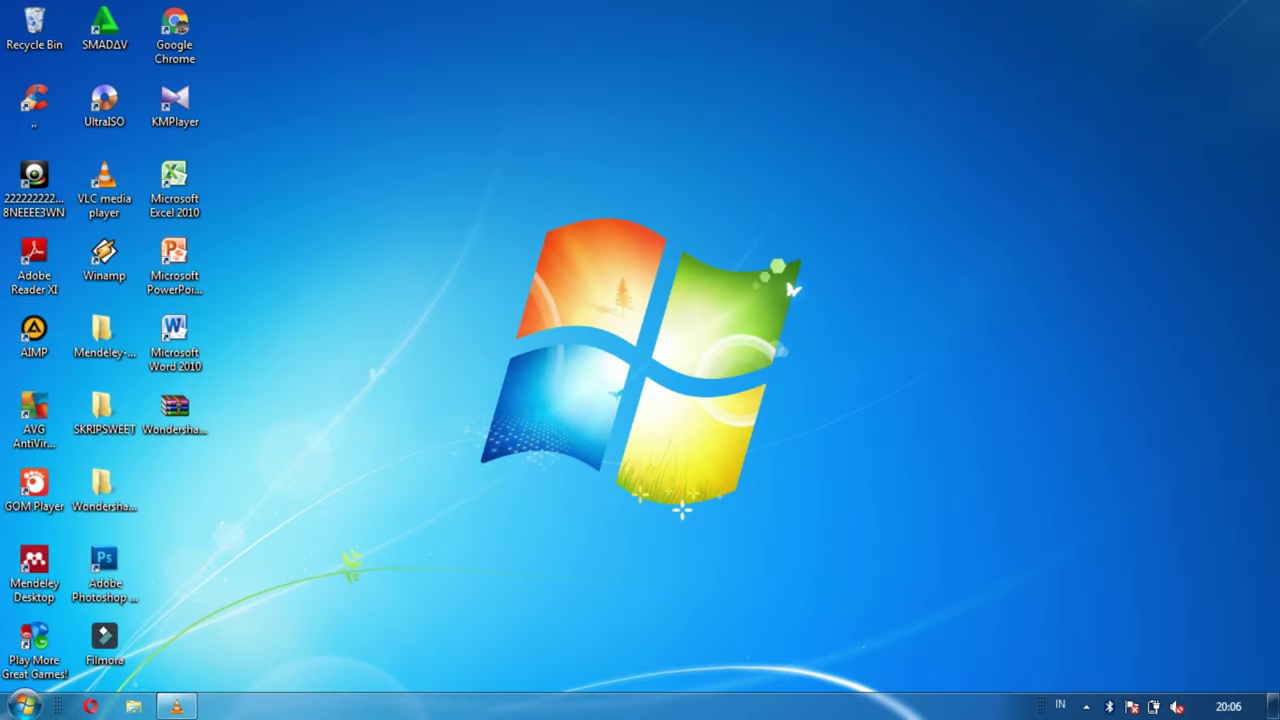
Open the user's temporary files folder by running %temp%
{"action": "key", "text": "super+r"}
{"action": "key", "text": "BackSpace"}
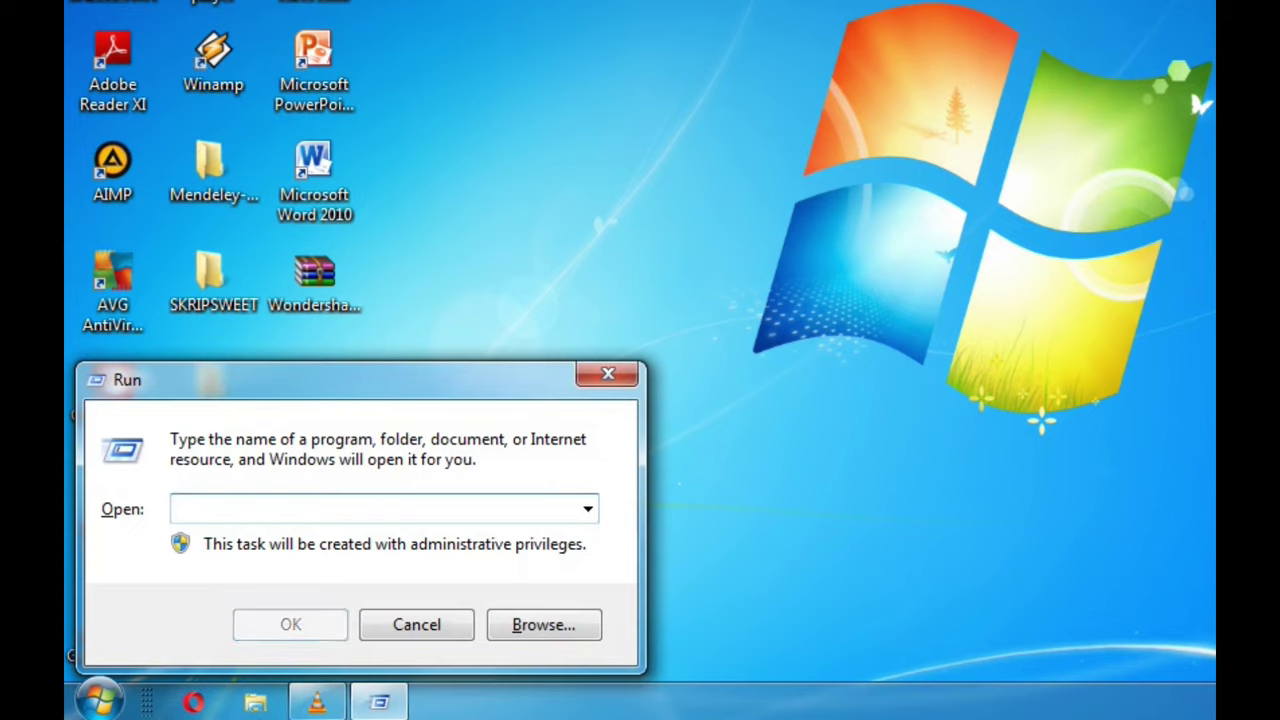
{"action": "type", "text": "%"}
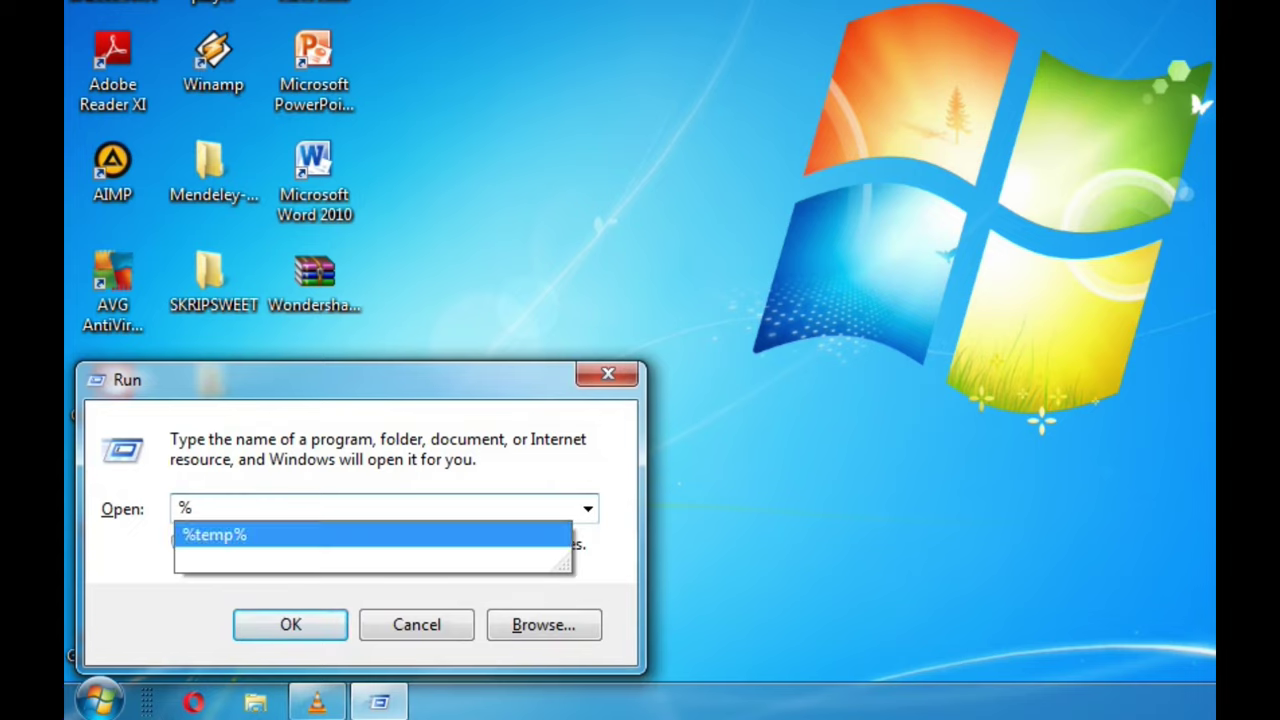
{"action": "key", "text": "Return"}
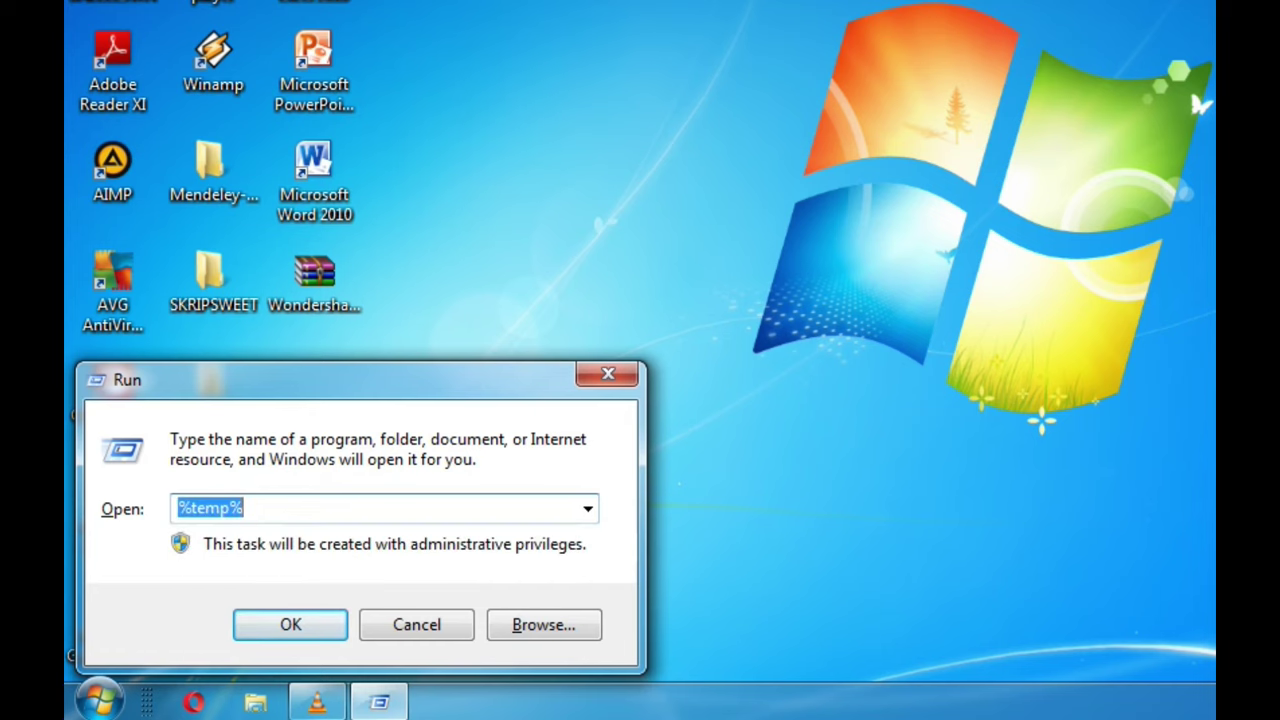
{"action": "key", "text": "Right"}
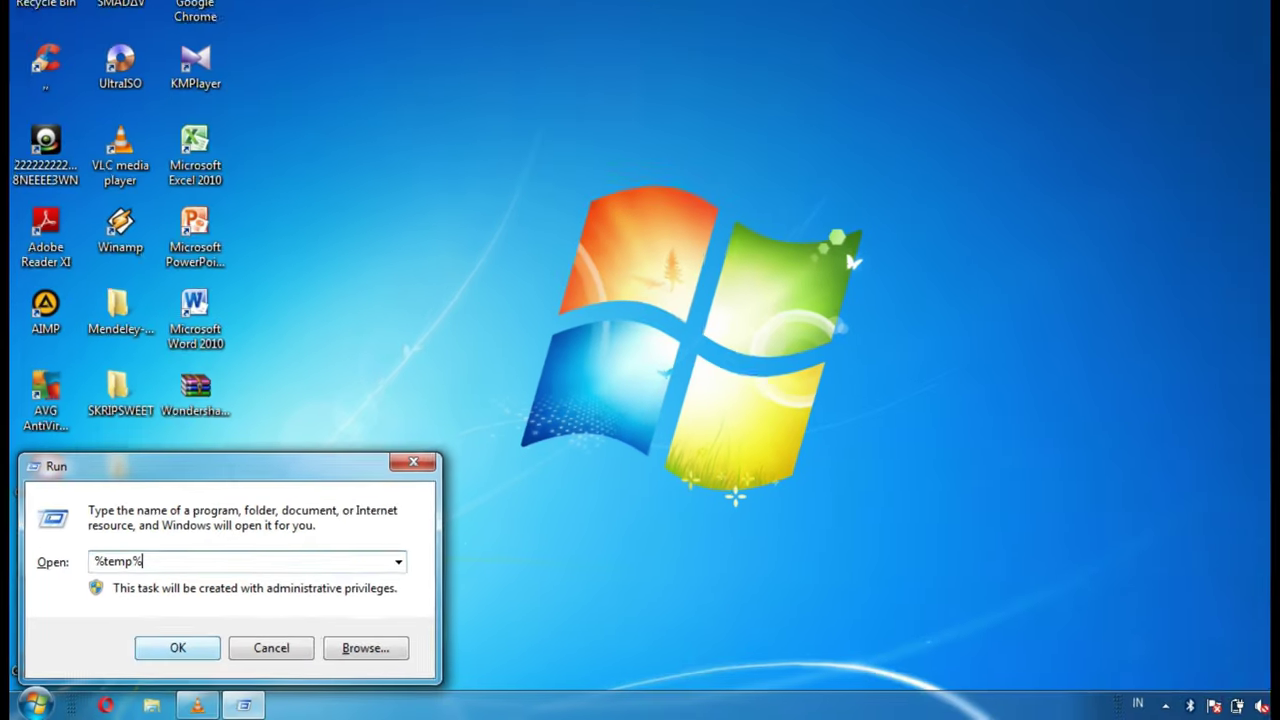
{"action": "key", "text": "Return"}
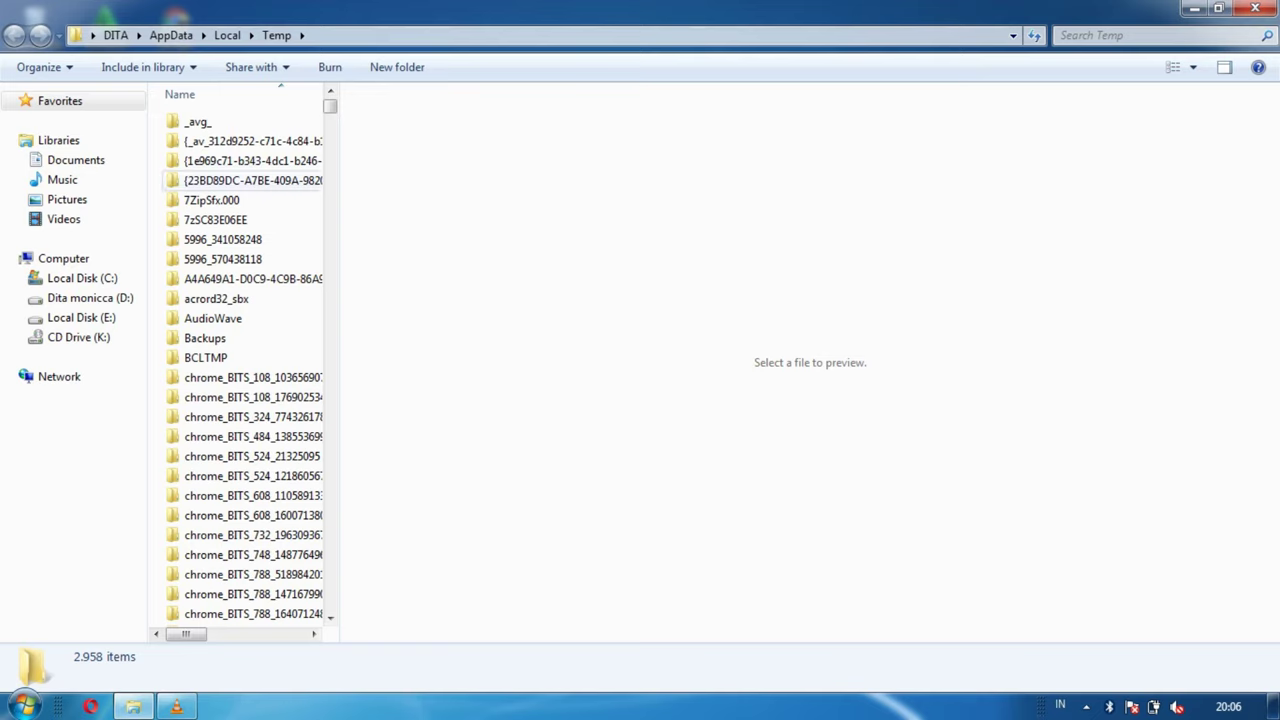
Move all items in the user's Temp folder to the Recycle Bin
{"action": "scroll", "coordinate": [245, 190], "scroll_direction": "down", "scroll_amount": 5}
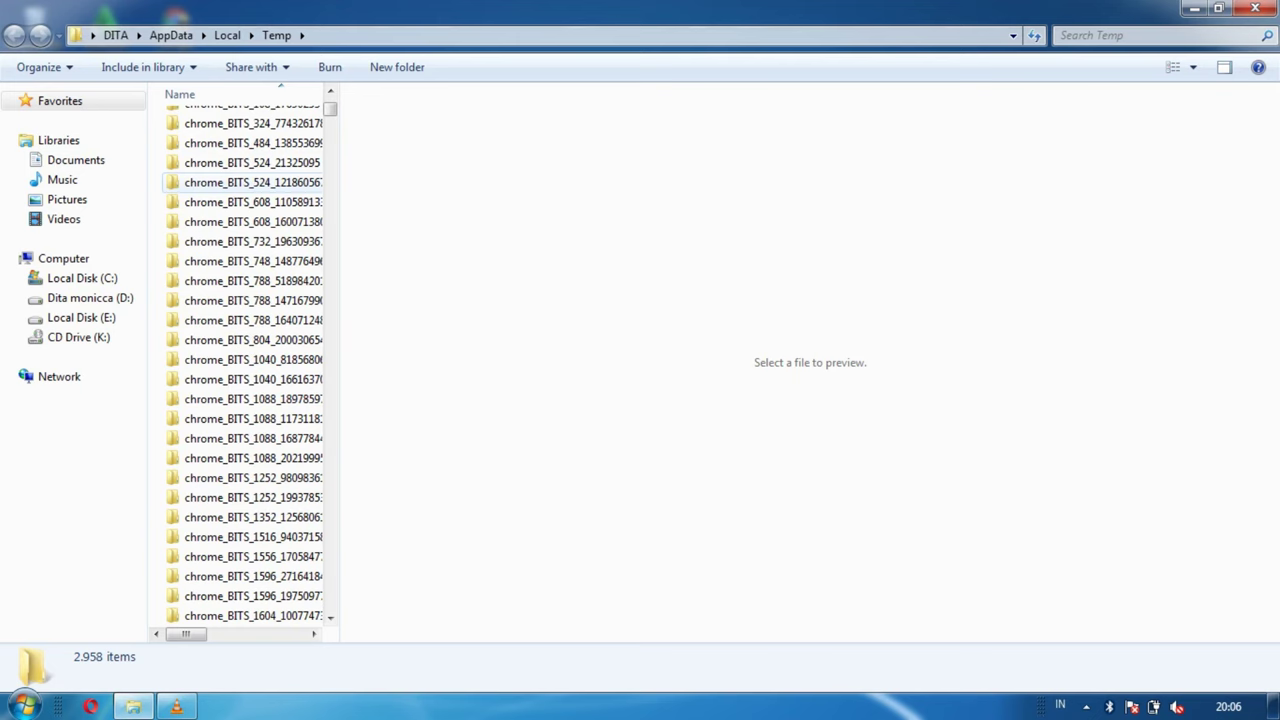
{"action": "scroll", "coordinate": [245, 182], "scroll_direction": "down", "scroll_amount": 11}
{"action": "left_click", "coordinate": [250, 182]}
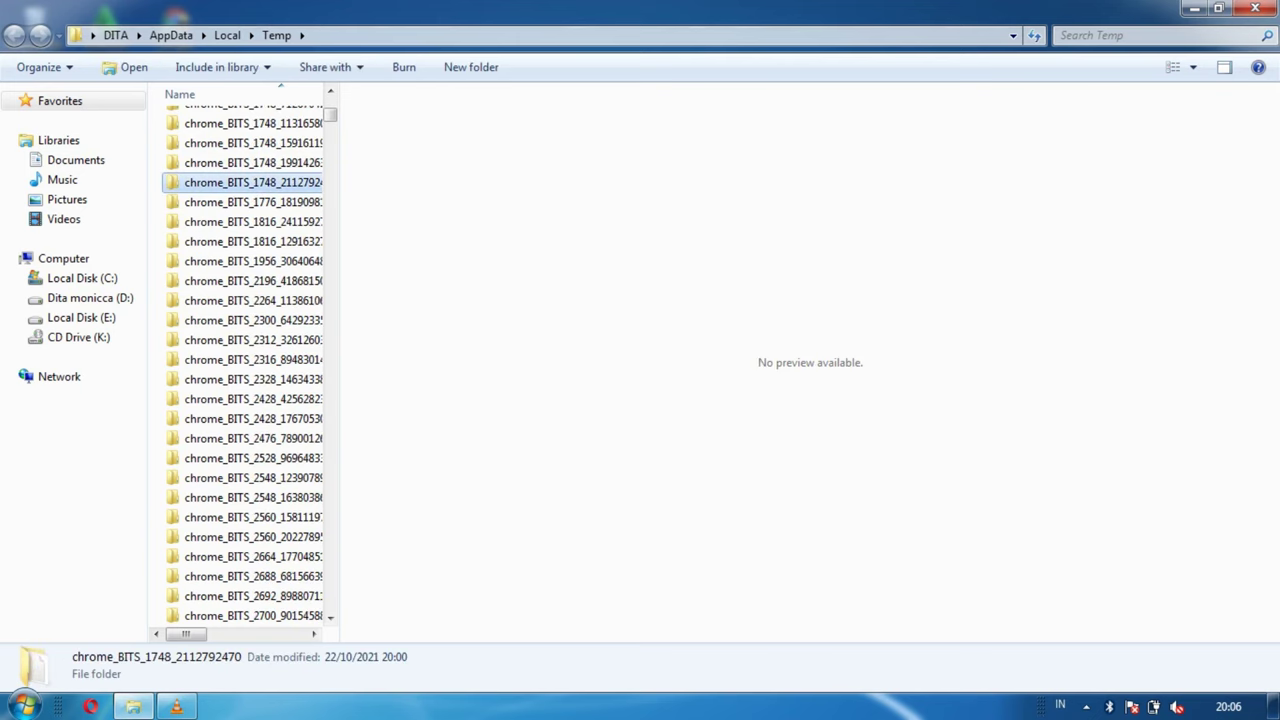
{"action": "key", "text": "ctrl+a"}
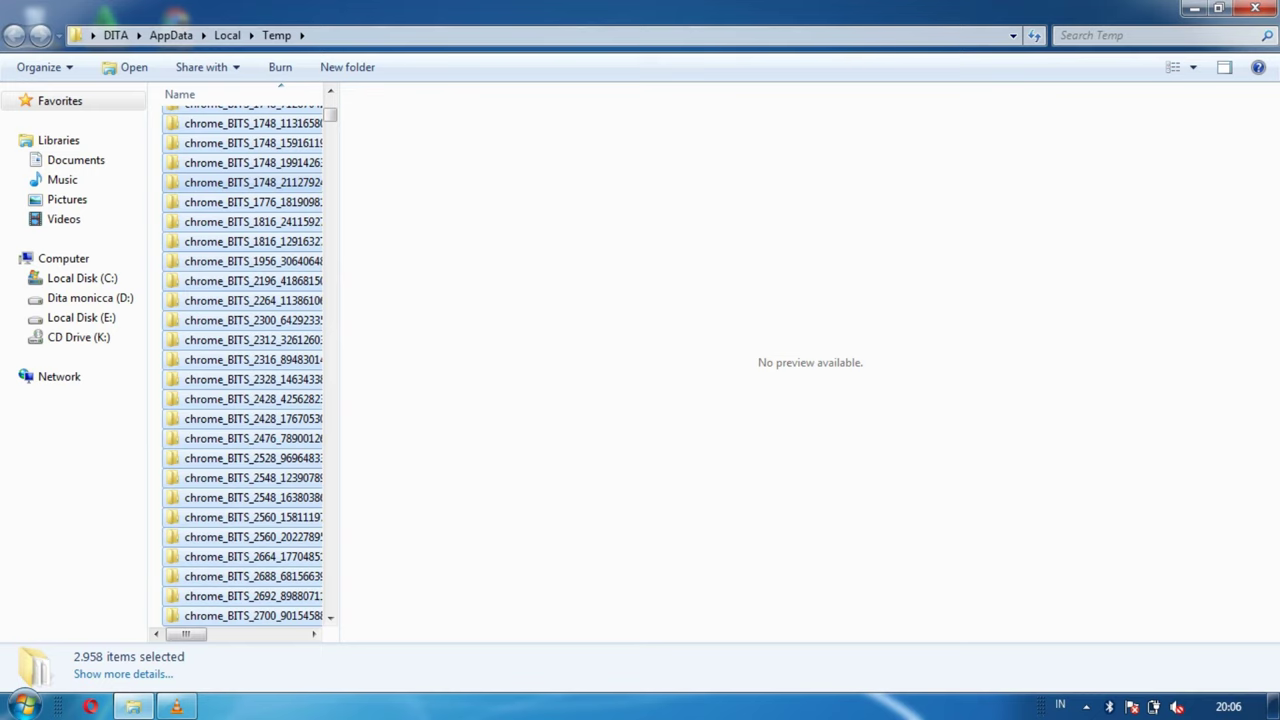
{"action": "key", "text": "Delete"}
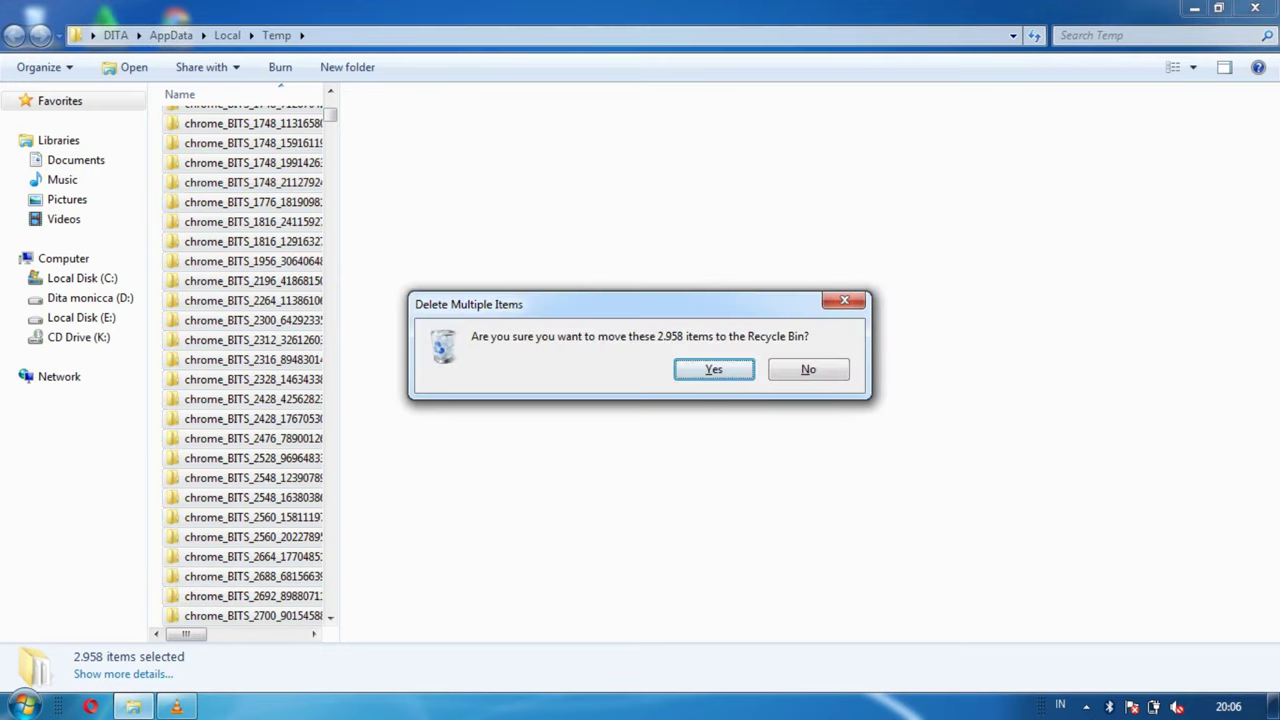
{"action": "key", "text": "Return"}
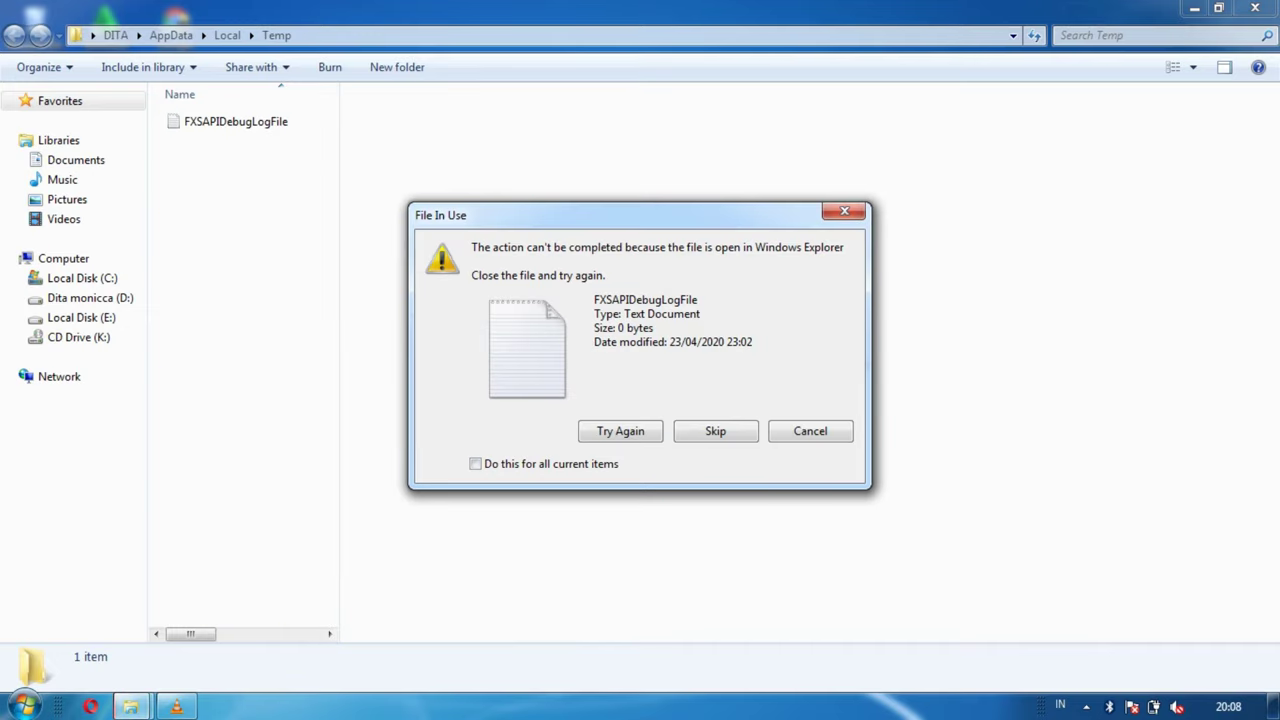
Skip the in-use file for all current items and close the Temp folder window
{"action": "left_click", "coordinate": [475, 464]}
{"action": "key", "text": "Return"}
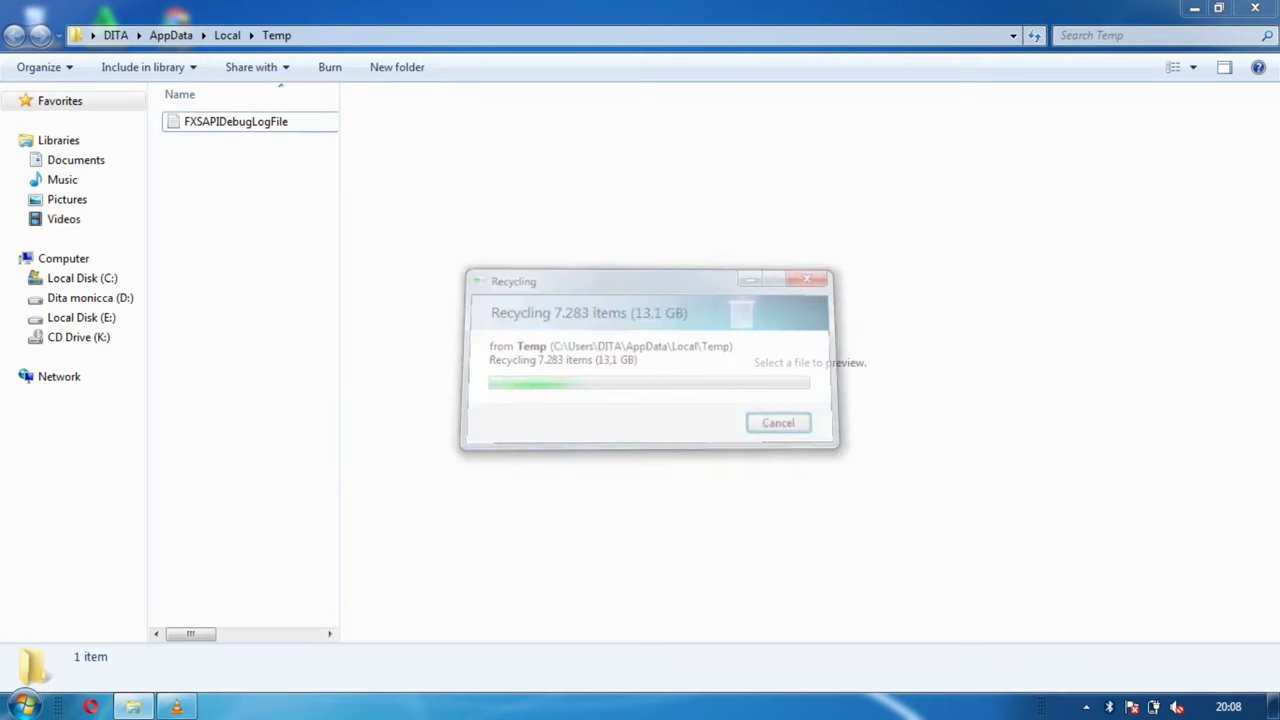
{"action": "left_click", "coordinate": [1255, 8]}
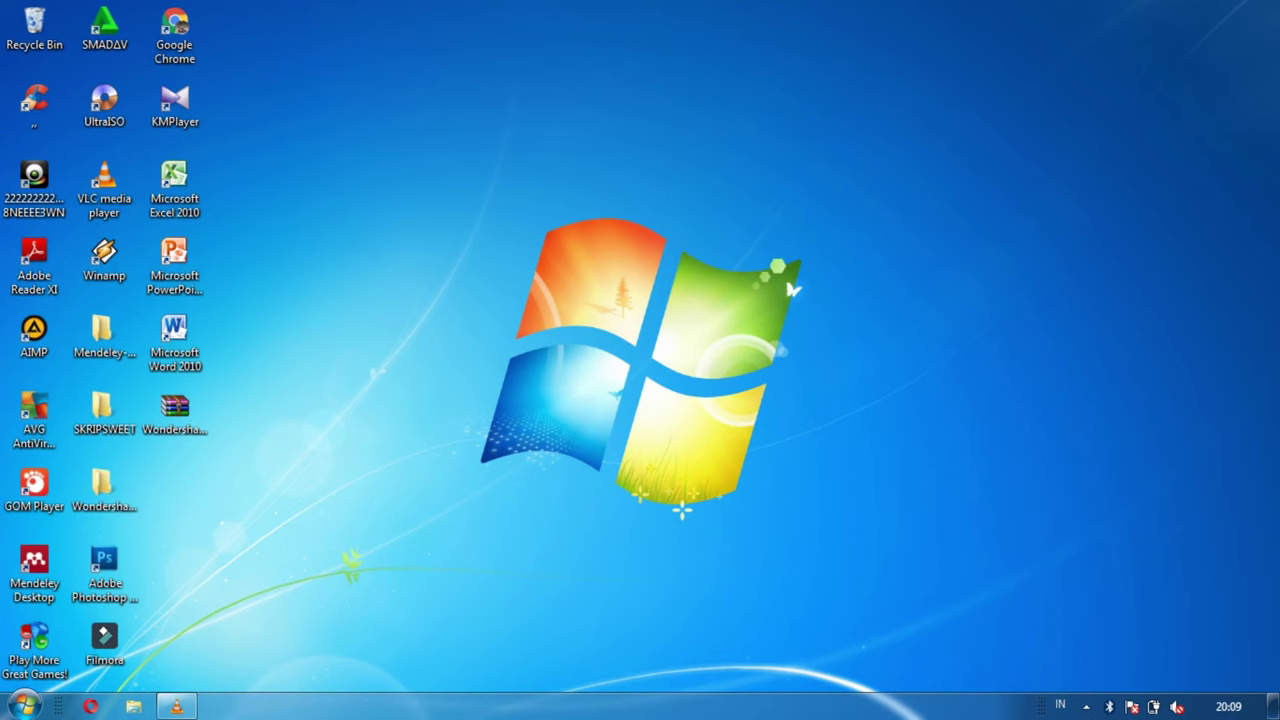
Open the Windows temporary files folder by running TEMP
{"action": "key", "text": "super+r"}
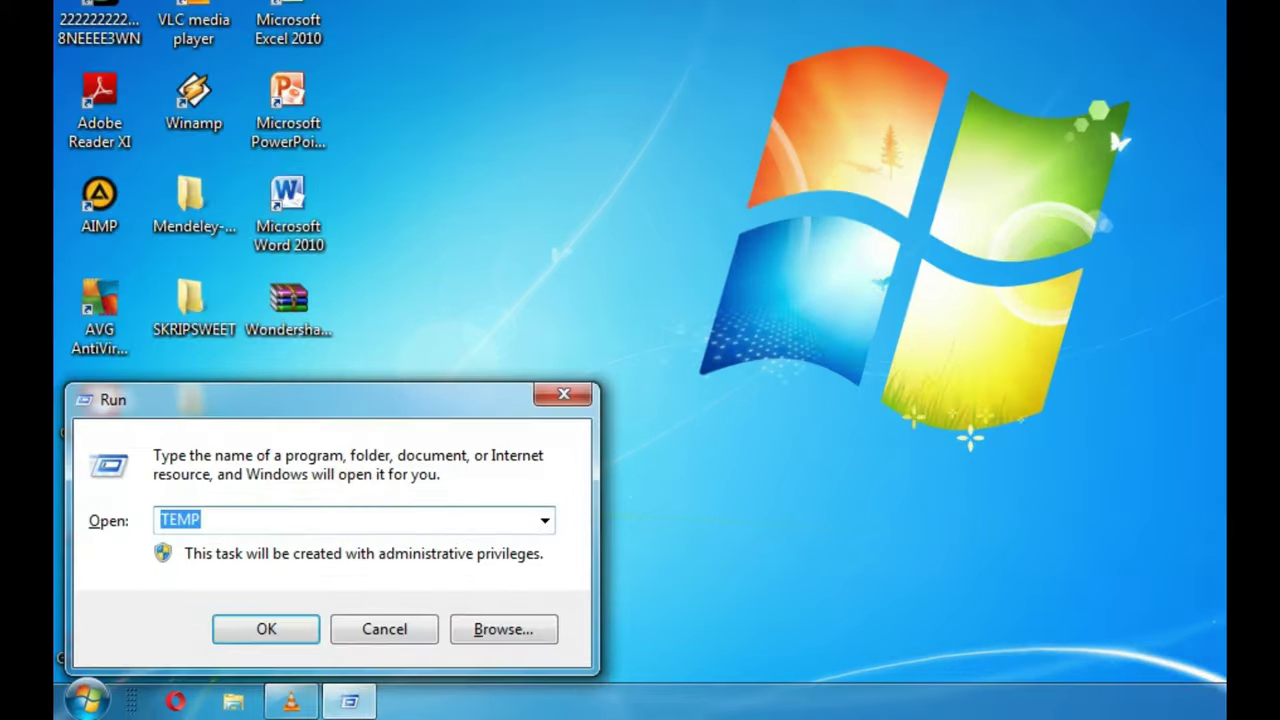
{"action": "key", "text": "BackSpace"}
{"action": "type", "text": "TEMP"}
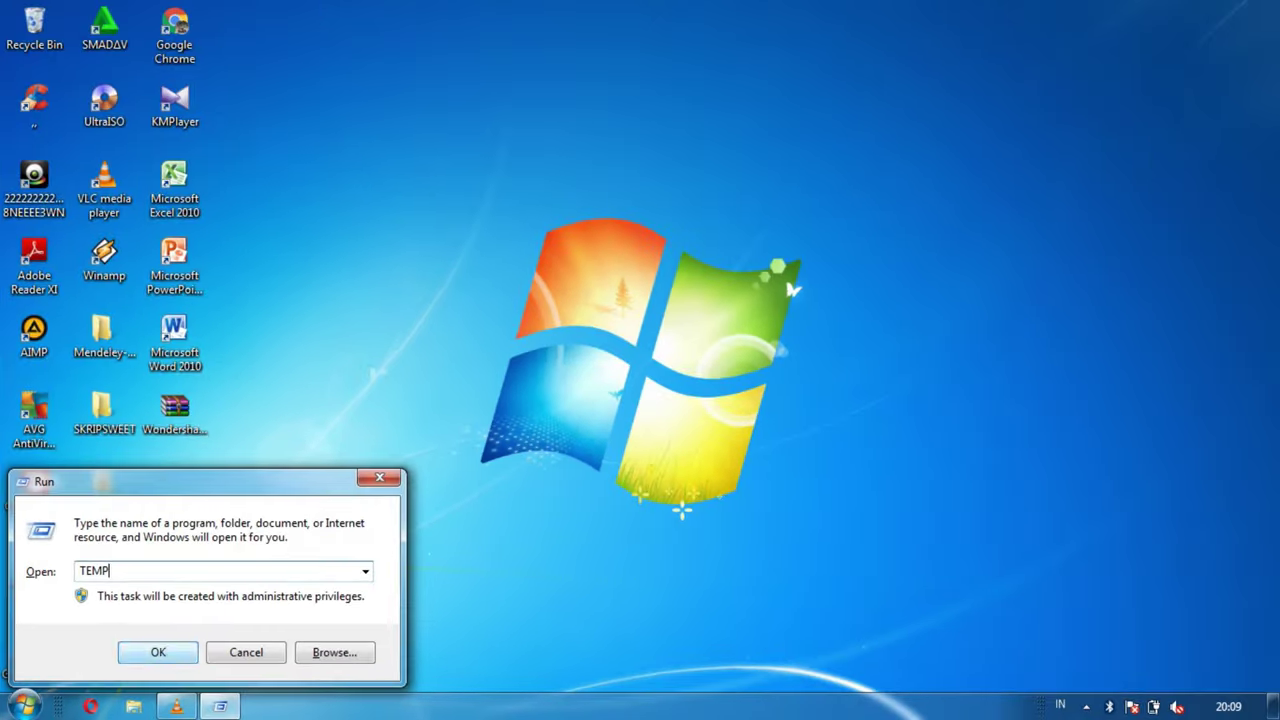
{"action": "key", "text": "Return"}
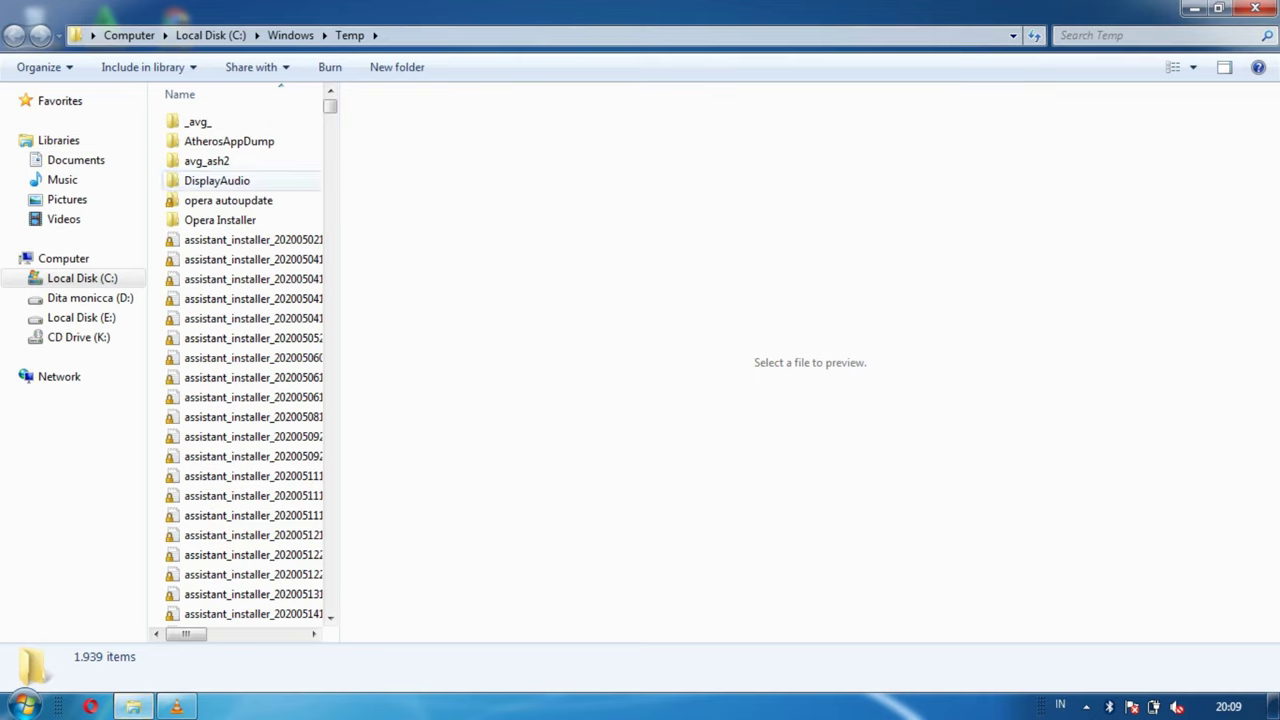
Move all items in the Windows Temp folder to the Recycle Bin, skipping the in-use folder for all current items
{"action": "left_click", "coordinate": [217, 180]}
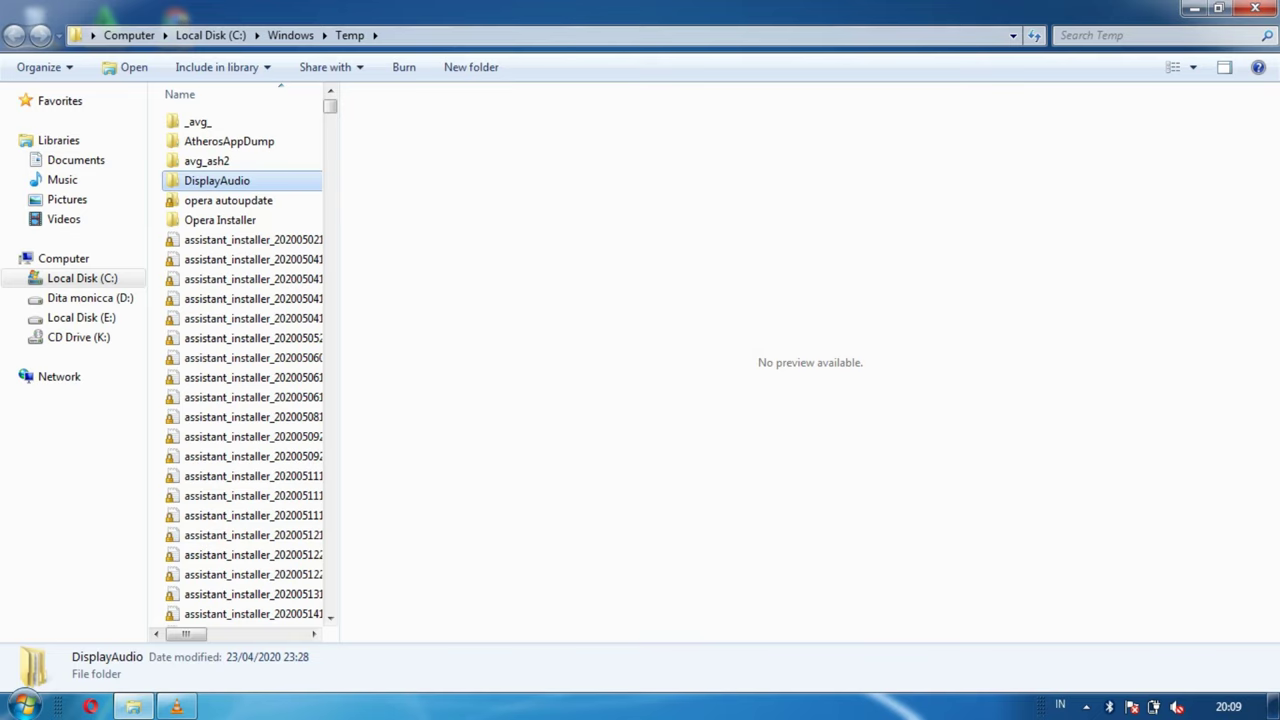
{"action": "key", "text": "ctrl+a"}
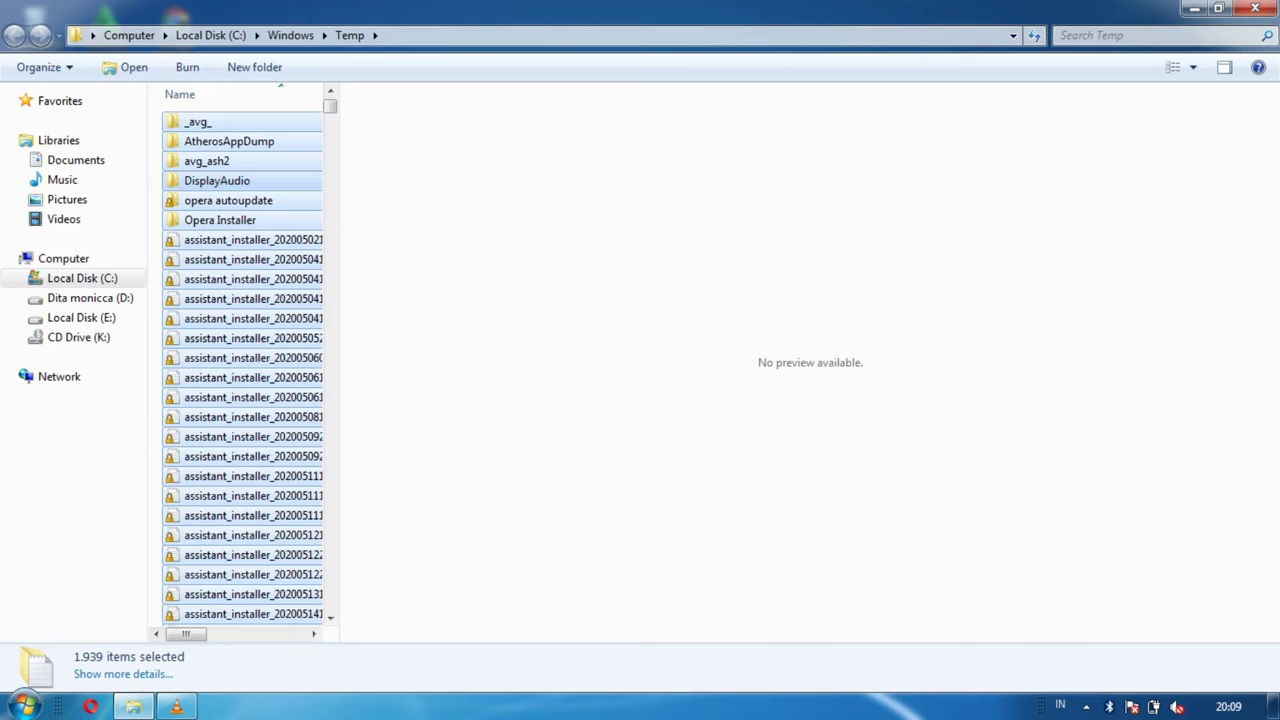
{"action": "key", "text": "Delete"}
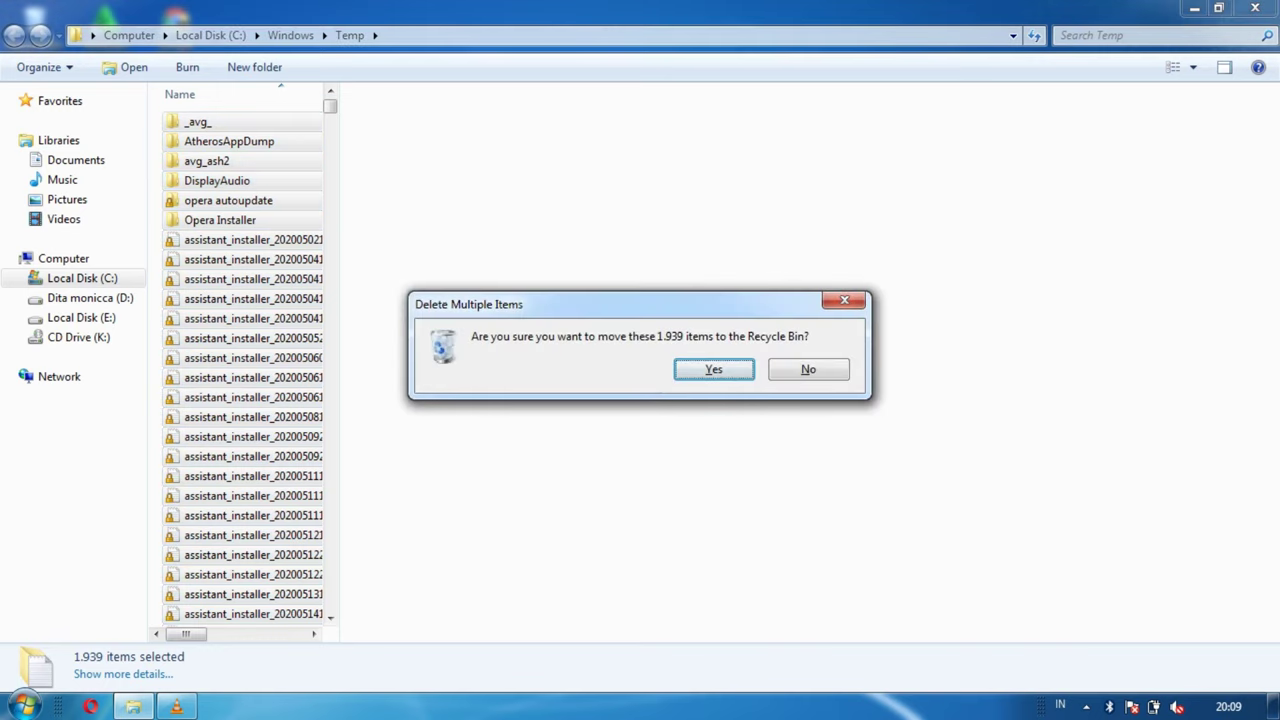
{"action": "key", "text": "Return"}
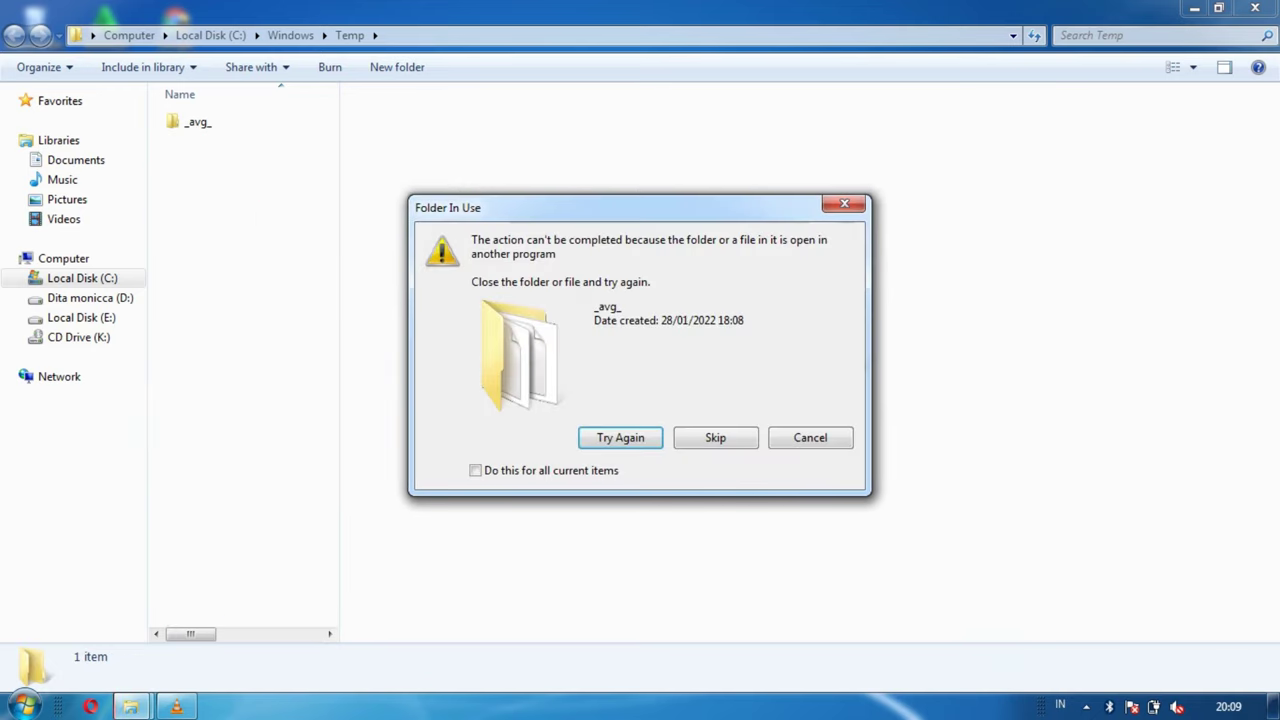
{"action": "left_click", "coordinate": [475, 470]}
{"action": "left_click", "coordinate": [715, 437]}
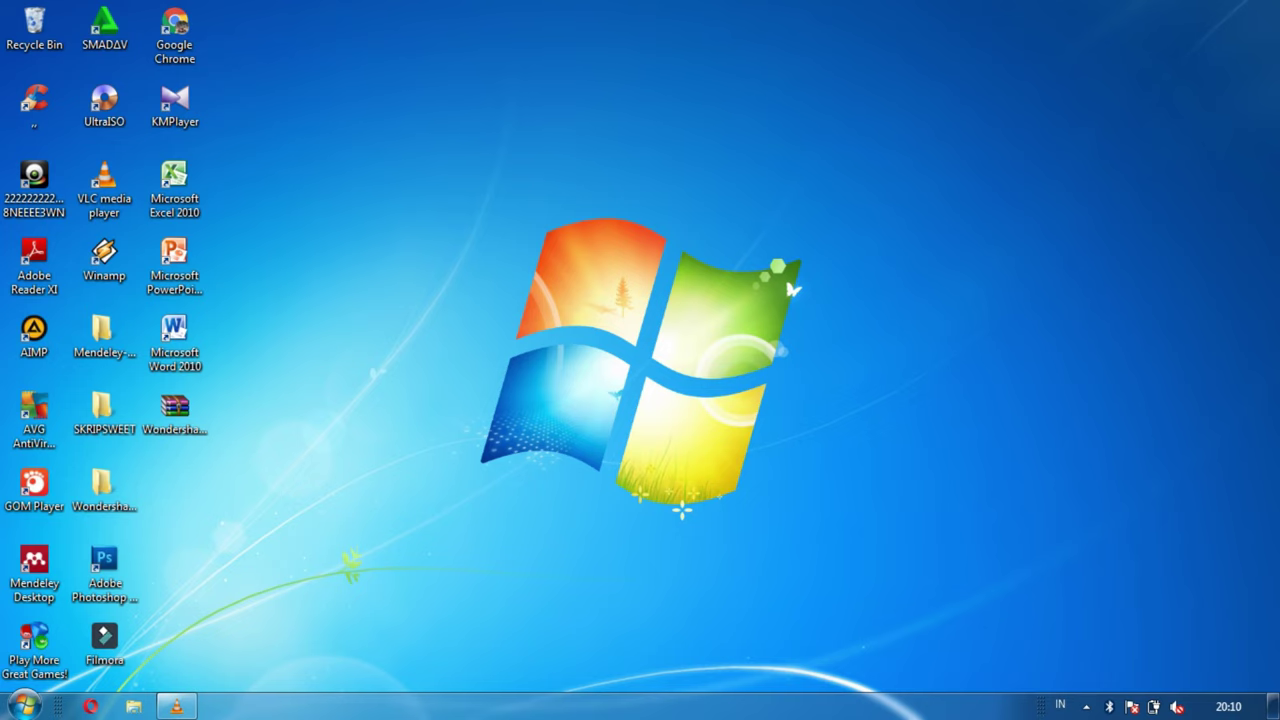
Start Disk Cleanup from the properties of Local Disk (C:)
{"action": "left_click", "coordinate": [133, 706]}
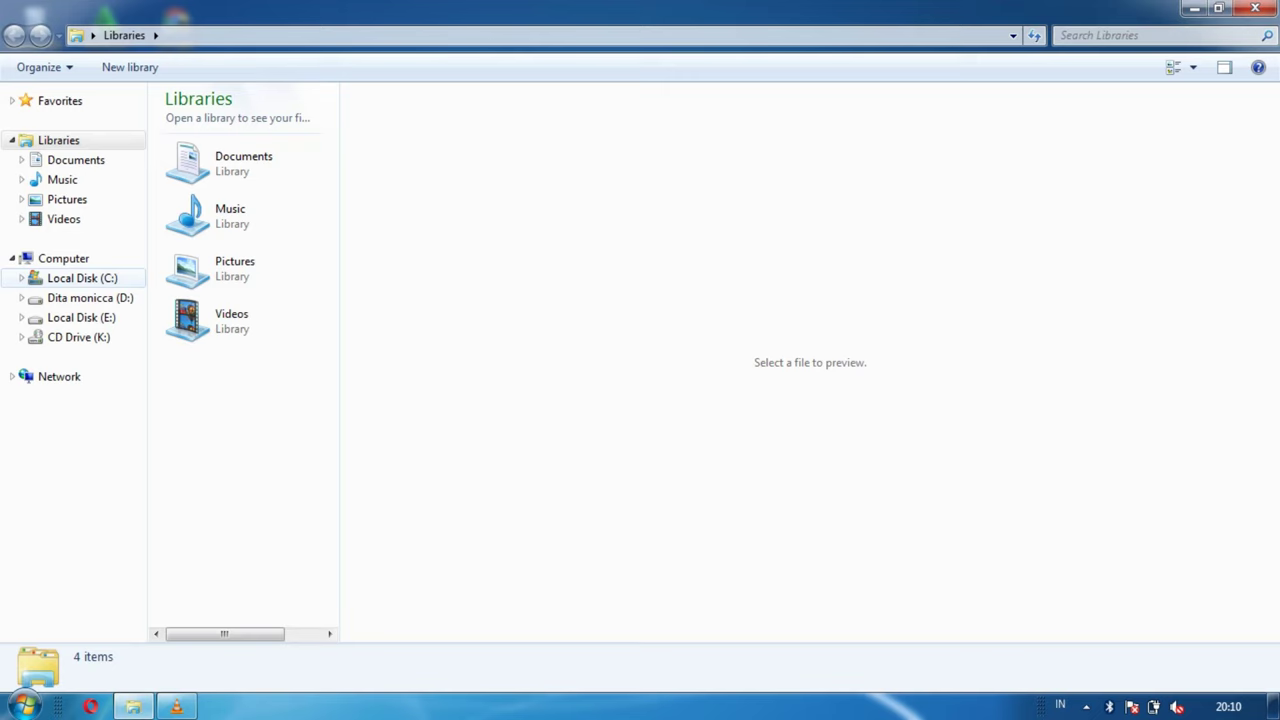
{"action": "right_click", "coordinate": [70, 279]}
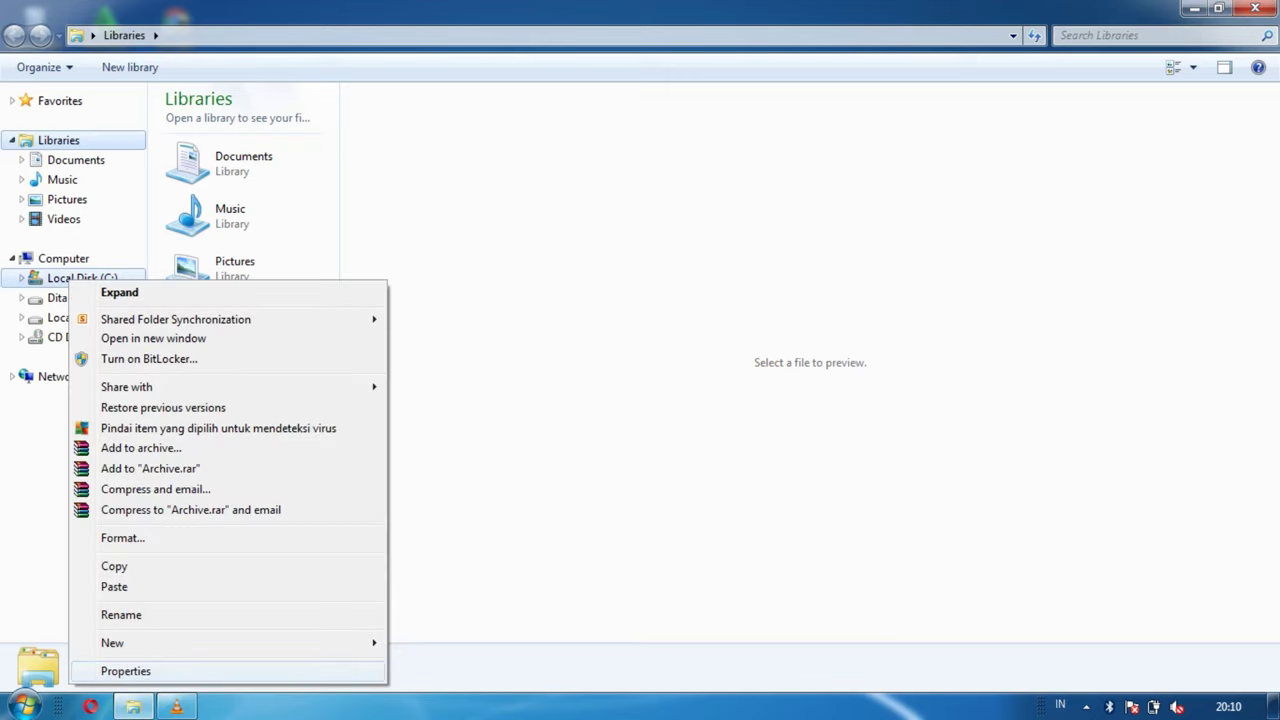
{"action": "key", "text": "Return"}
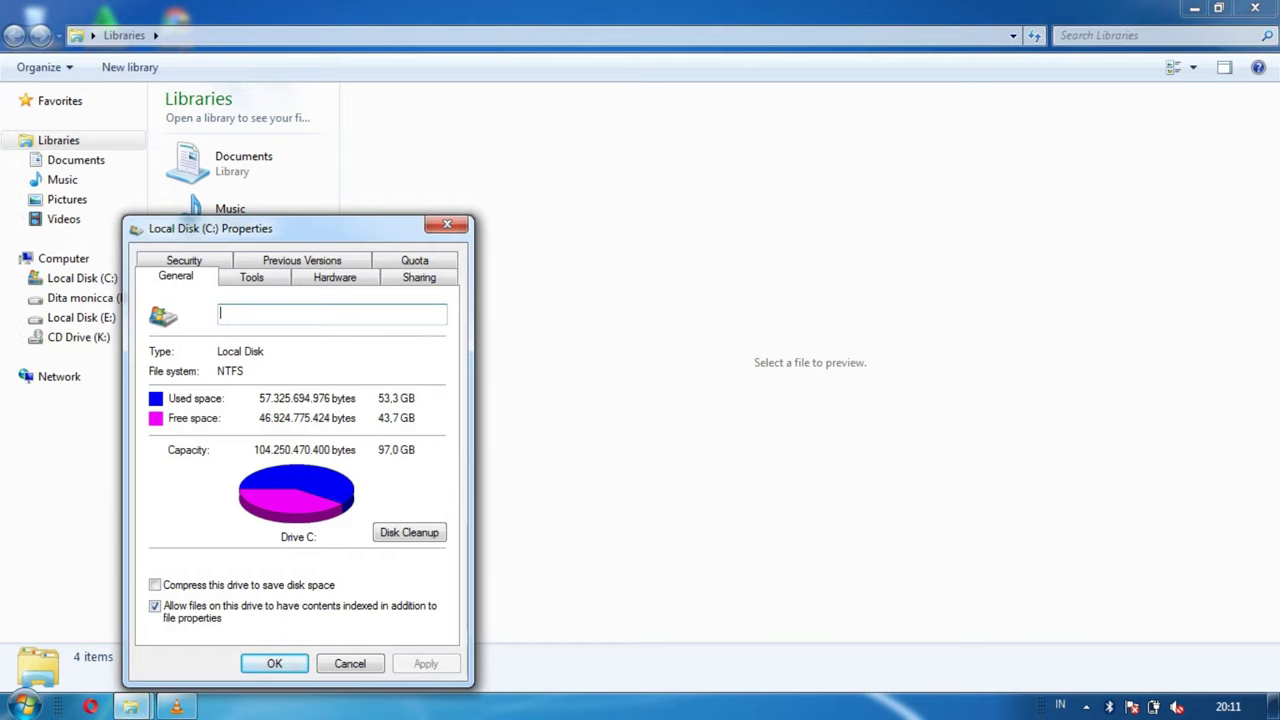
{"action": "left_click", "coordinate": [408, 538]}
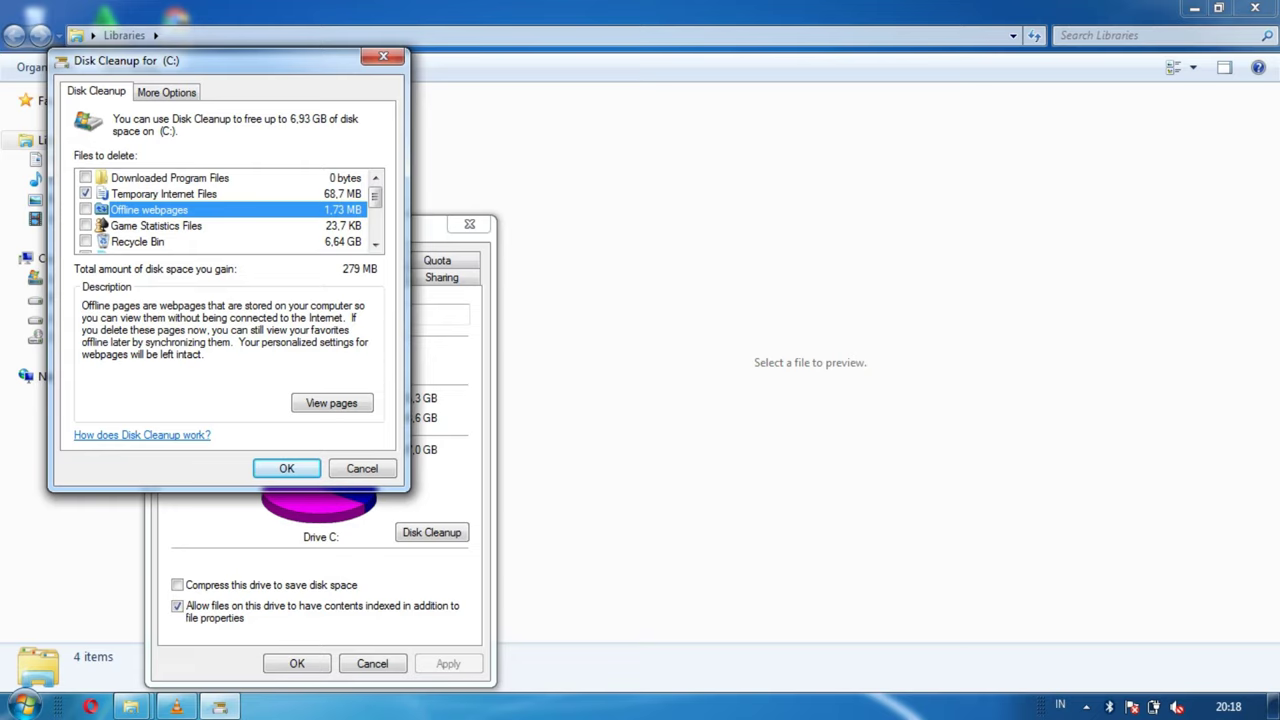
Add Offline webpages, Game Statistics Files, Recycle Bin, Setup Log Files and System error memory dump files to the files to delete
{"action": "key", "text": "space"}
{"action": "left_click", "coordinate": [85, 241]}
{"action": "scroll", "coordinate": [230, 210], "scroll_direction": "down", "scroll_amount": 1}
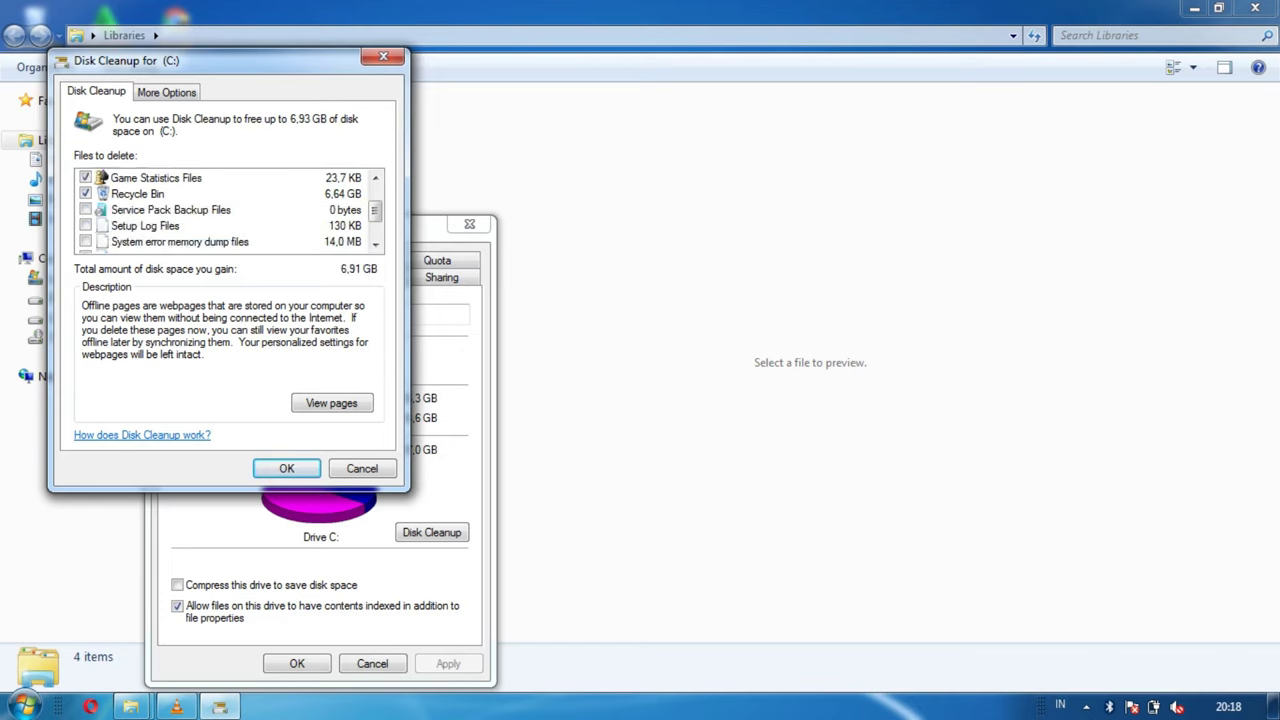
{"action": "scroll", "coordinate": [230, 210], "scroll_direction": "down", "scroll_amount": 1}
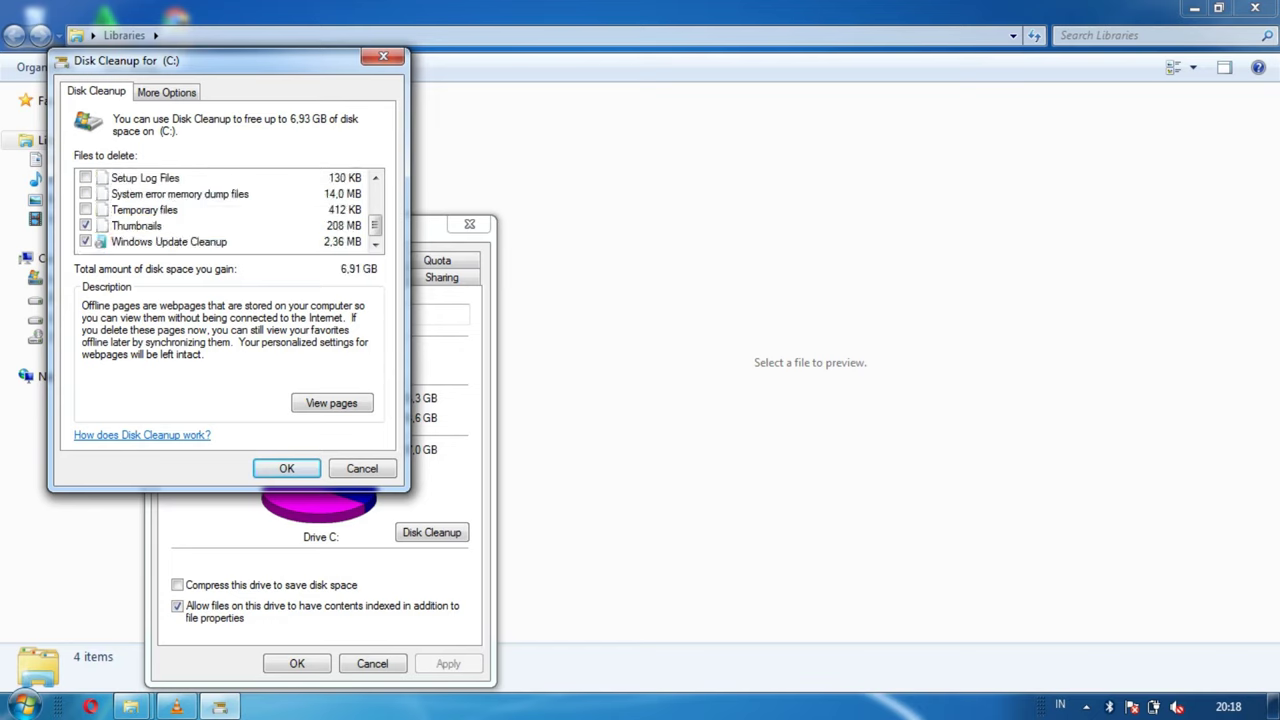
{"action": "scroll", "coordinate": [230, 210], "scroll_direction": "up", "scroll_amount": 1}
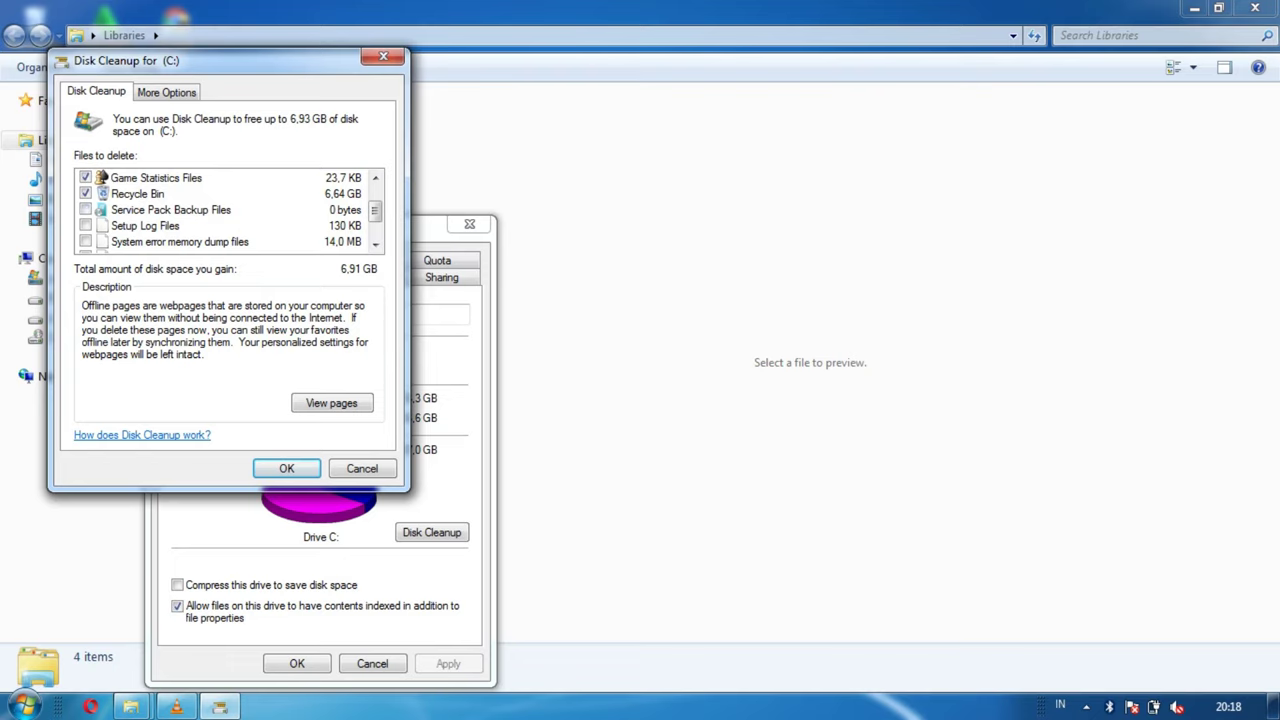
{"action": "left_click", "coordinate": [85, 241]}
{"action": "scroll", "coordinate": [230, 210], "scroll_direction": "down", "scroll_amount": 1}
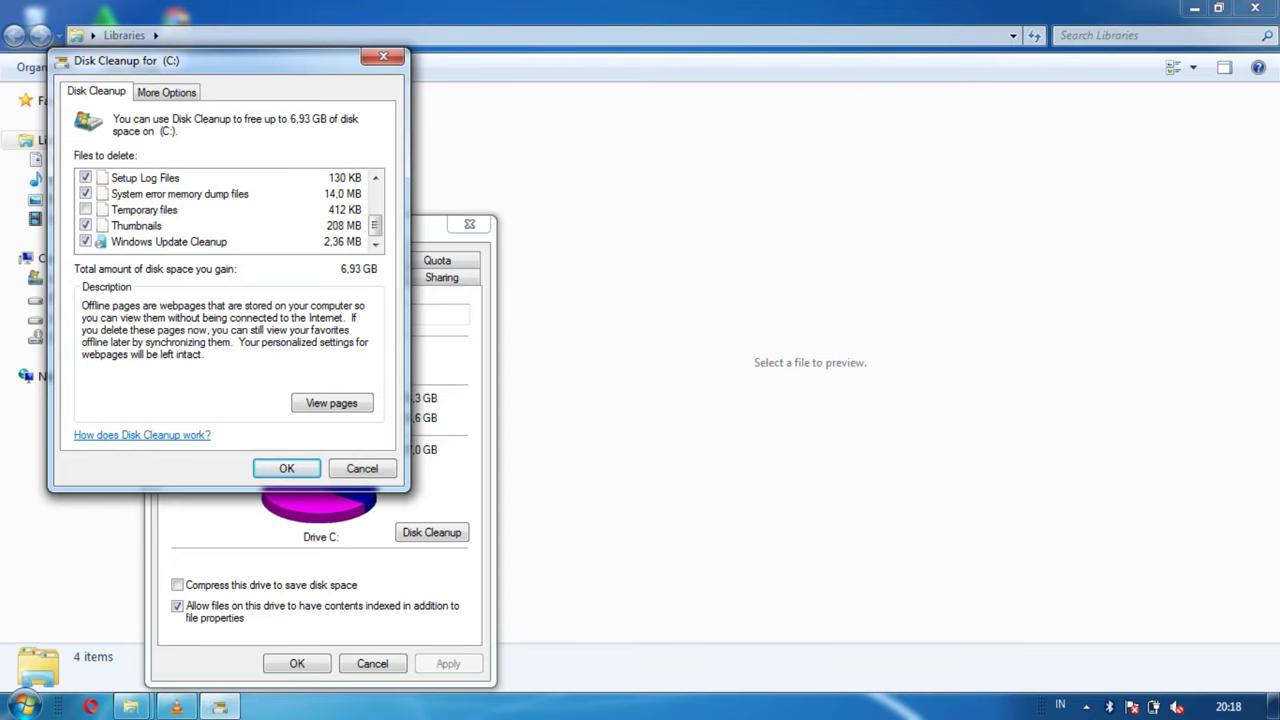
Permanently delete the selected cleanup files, and close the drive properties and the Libraries window
{"action": "key", "text": "Return"}
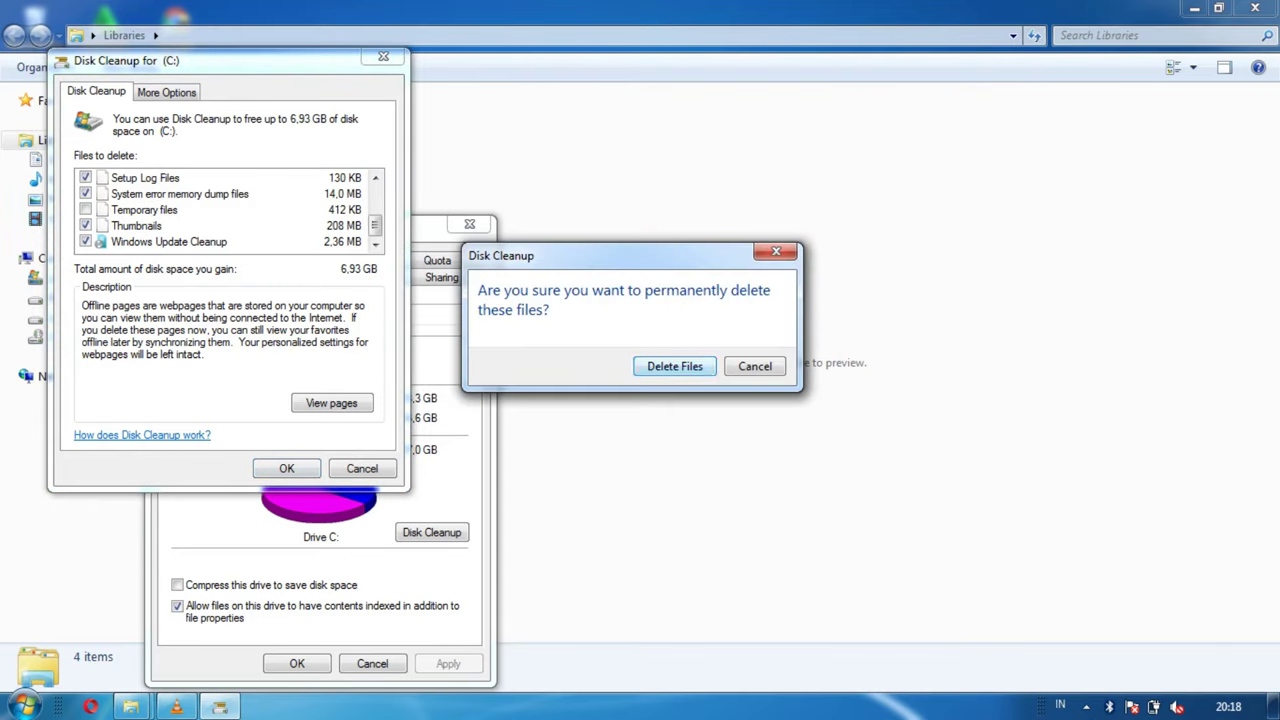
{"action": "key", "text": "Return"}
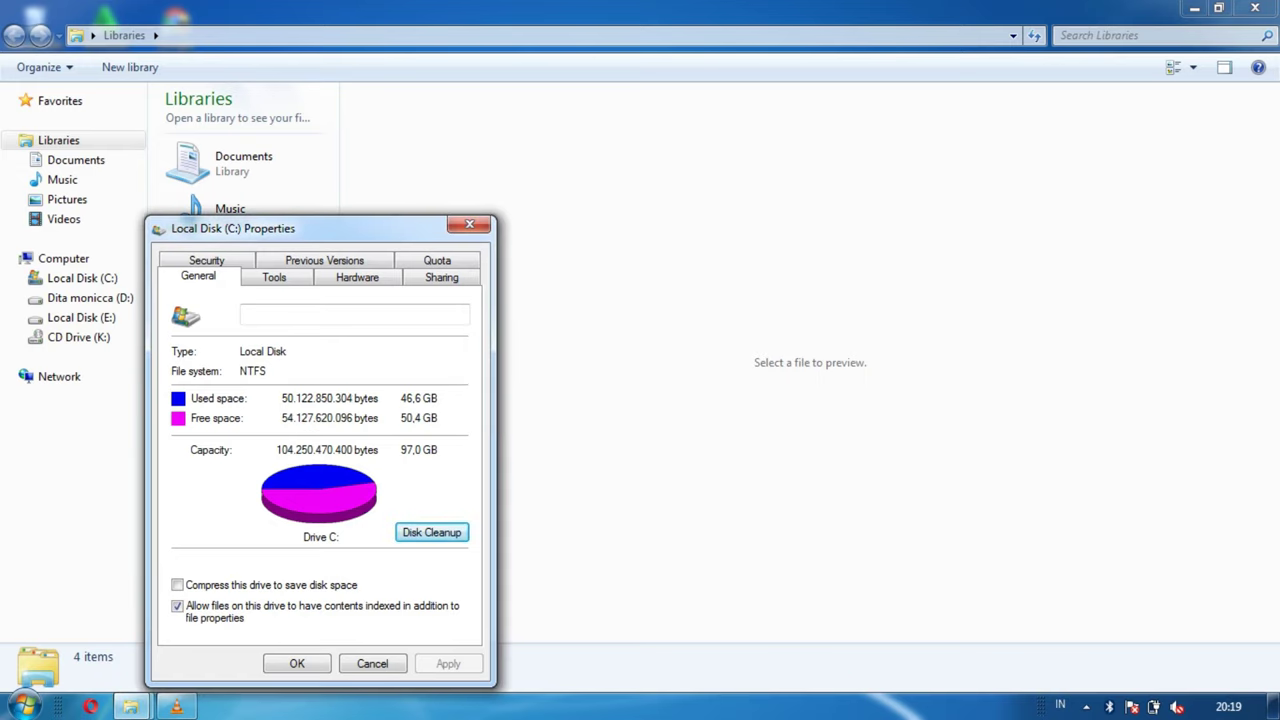
{"action": "key", "text": "Escape"}
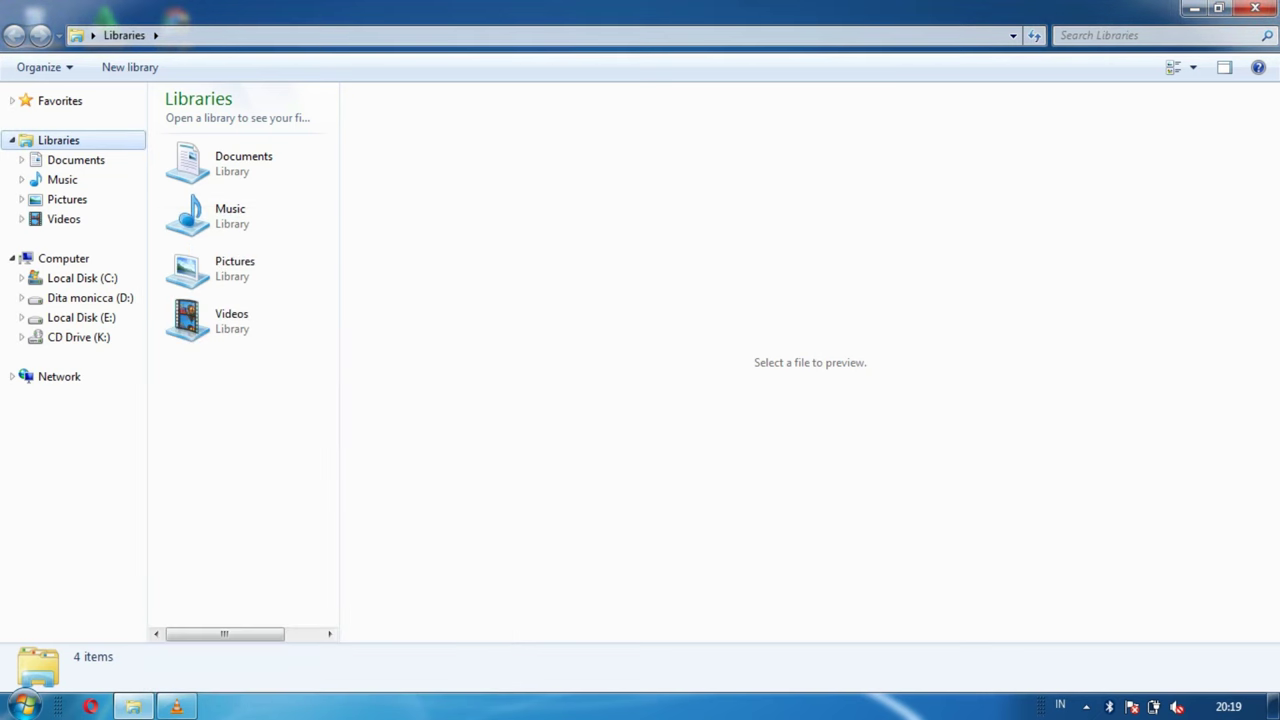
{"action": "left_click", "coordinate": [1255, 9]}
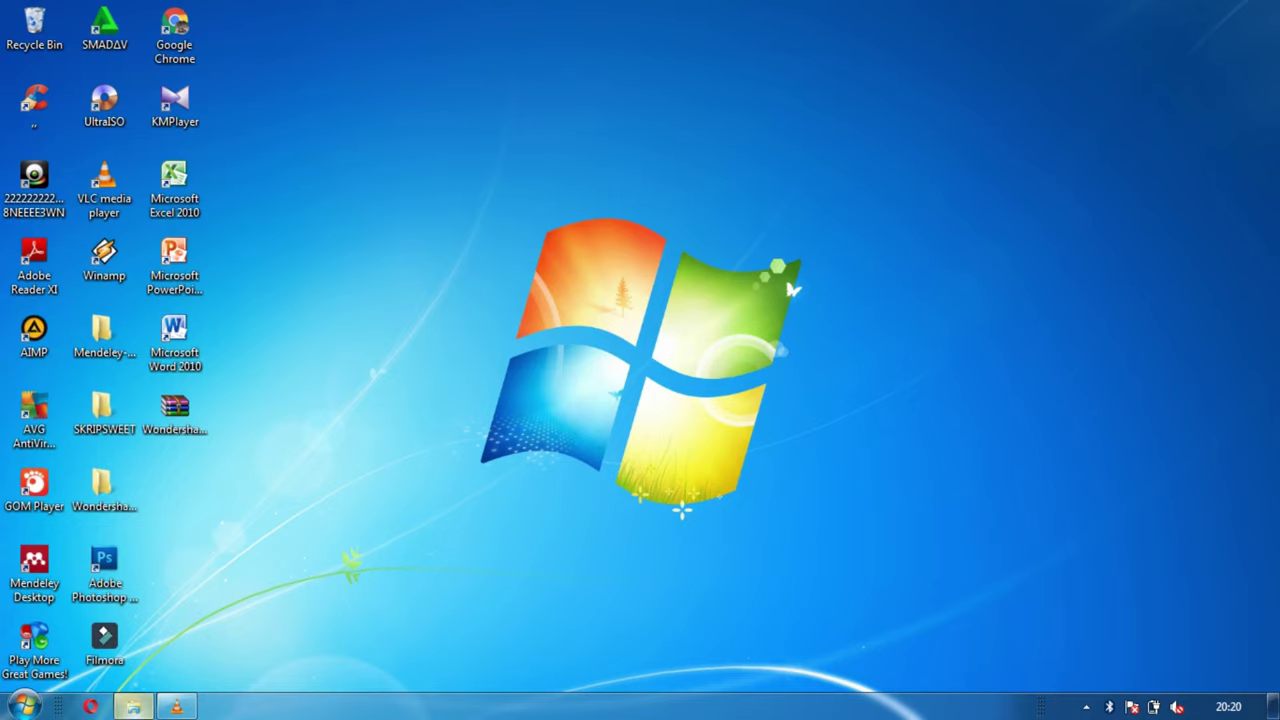
Open the Performance Options from the computer's advanced system settings
{"action": "left_click", "coordinate": [133, 707]}
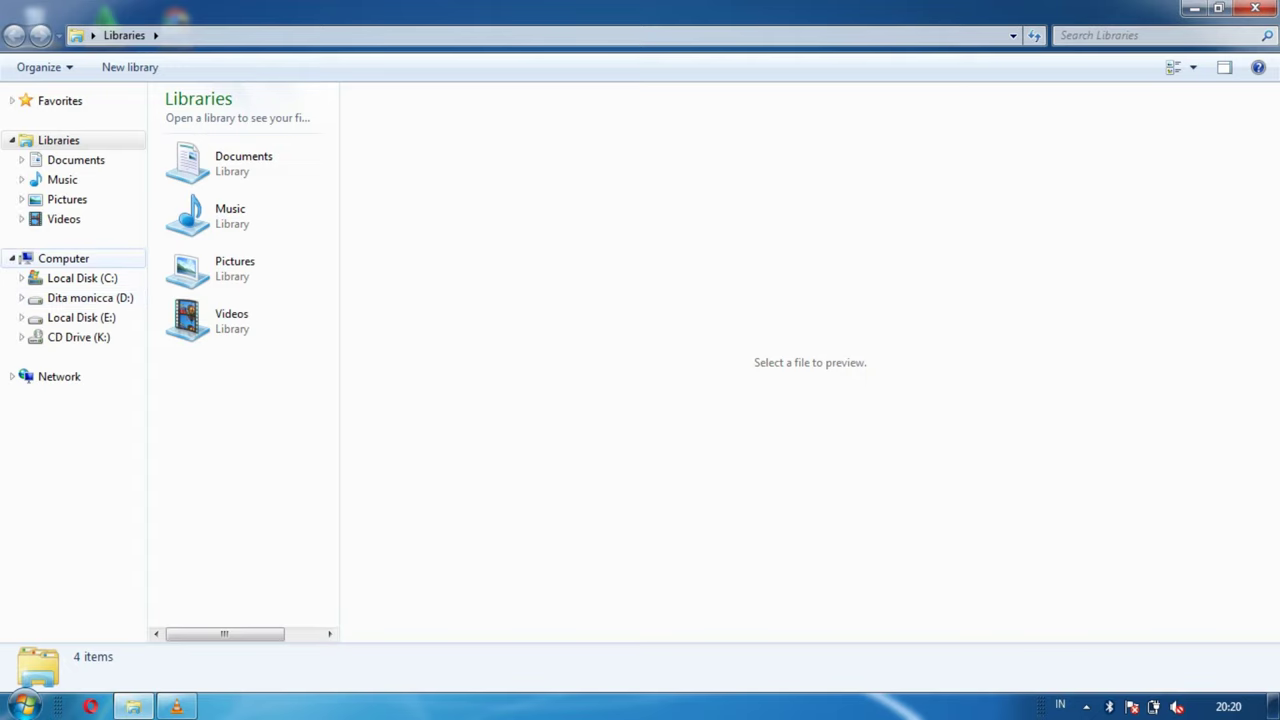
{"action": "right_click", "coordinate": [67, 260]}
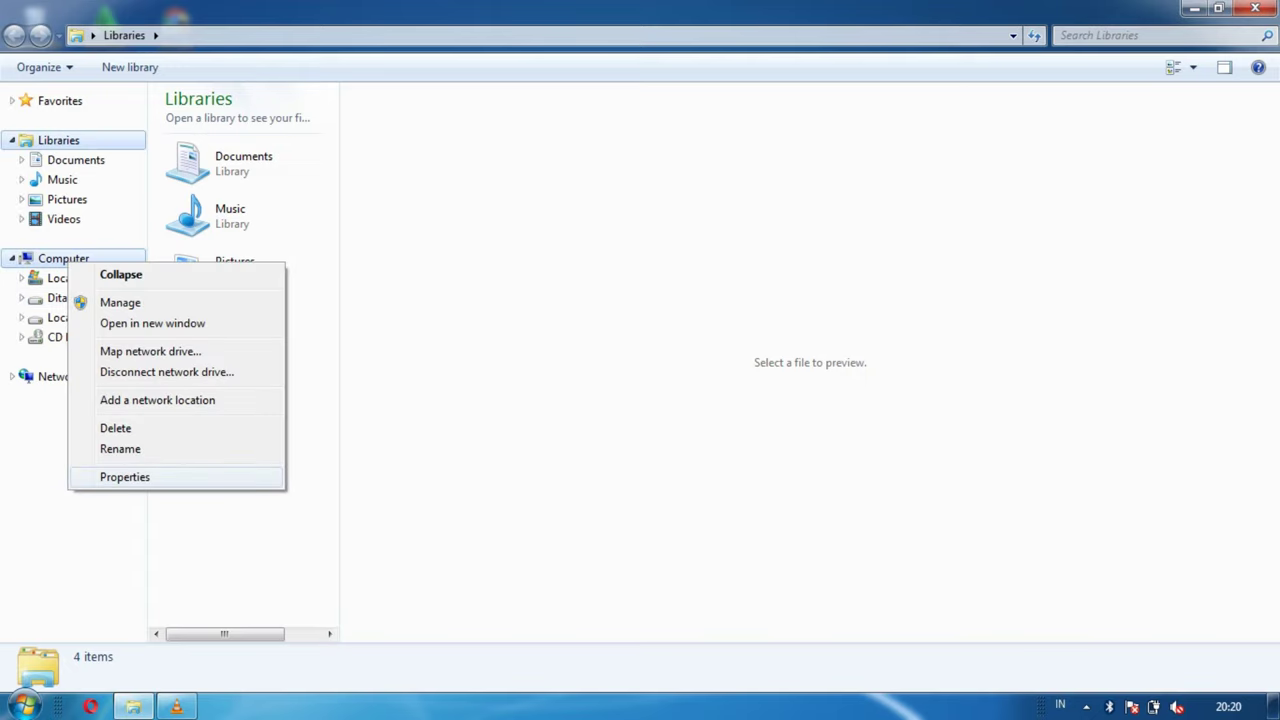
{"action": "left_click", "coordinate": [125, 477]}
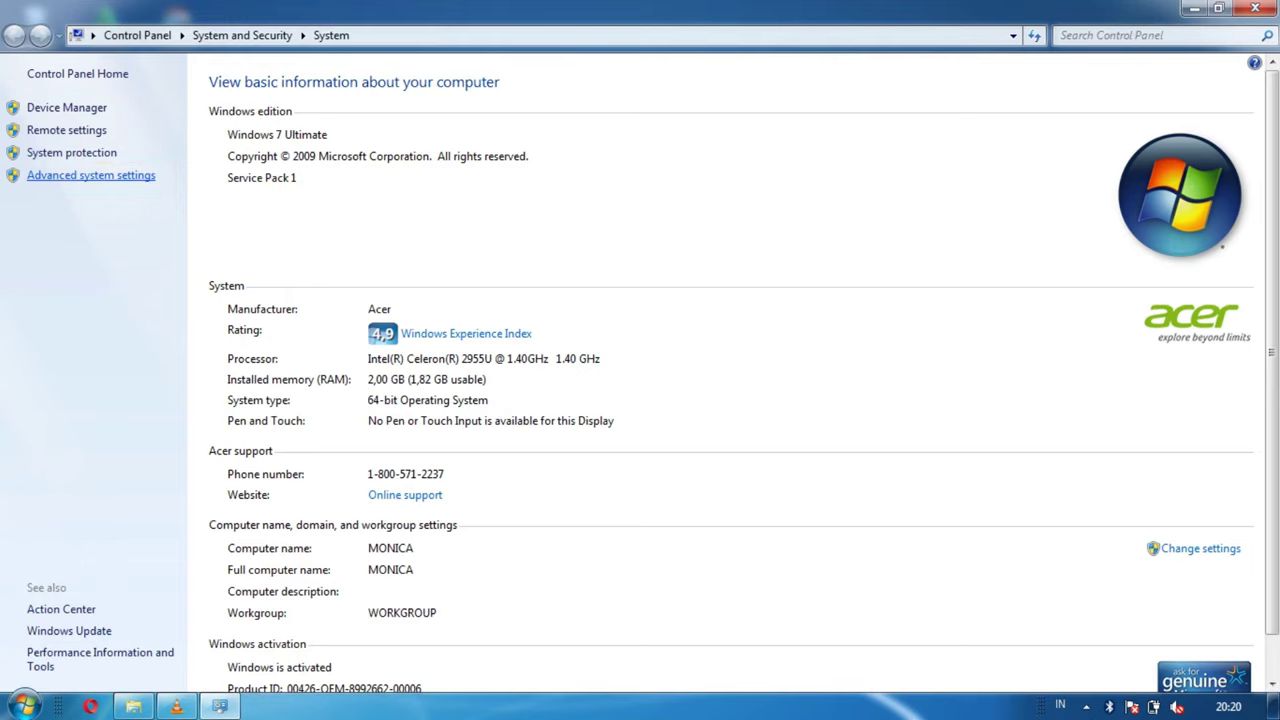
{"action": "left_click", "coordinate": [91, 175]}
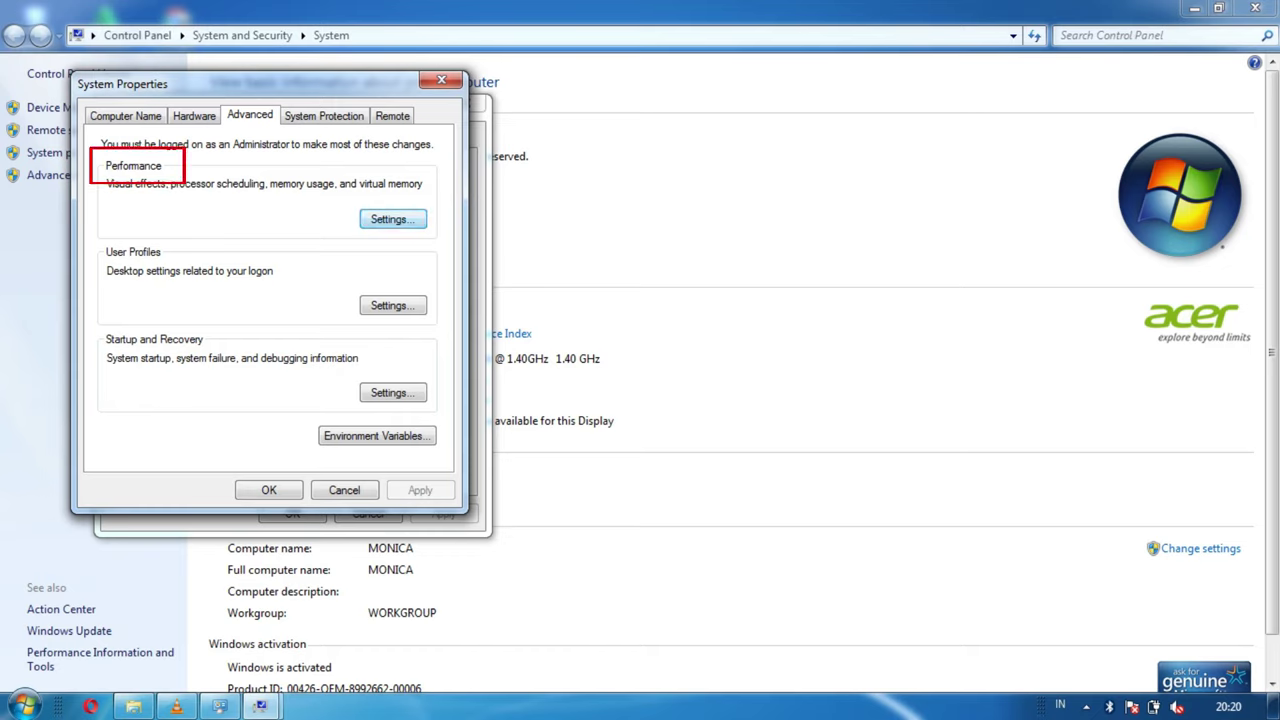
{"action": "key", "text": "Return"}
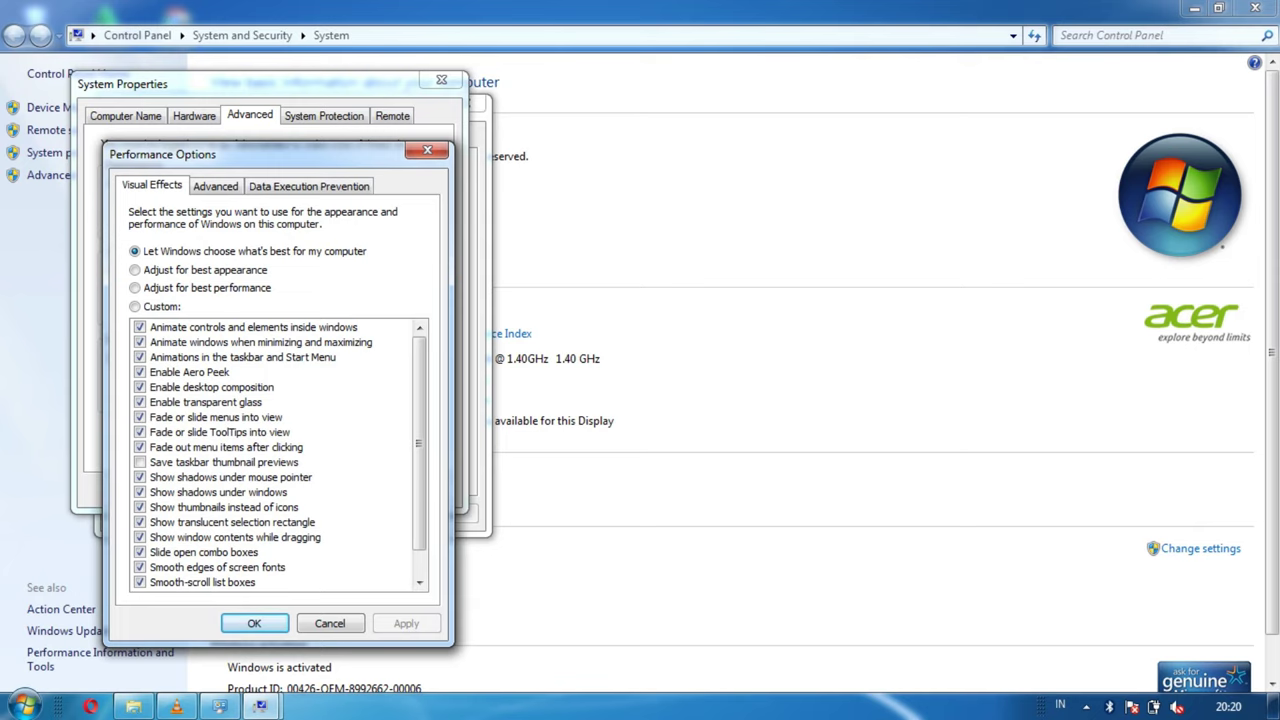
Set the visual effects to Adjust for best performance, and close the system settings and Libraries windows
{"action": "left_click", "coordinate": [134, 288]}
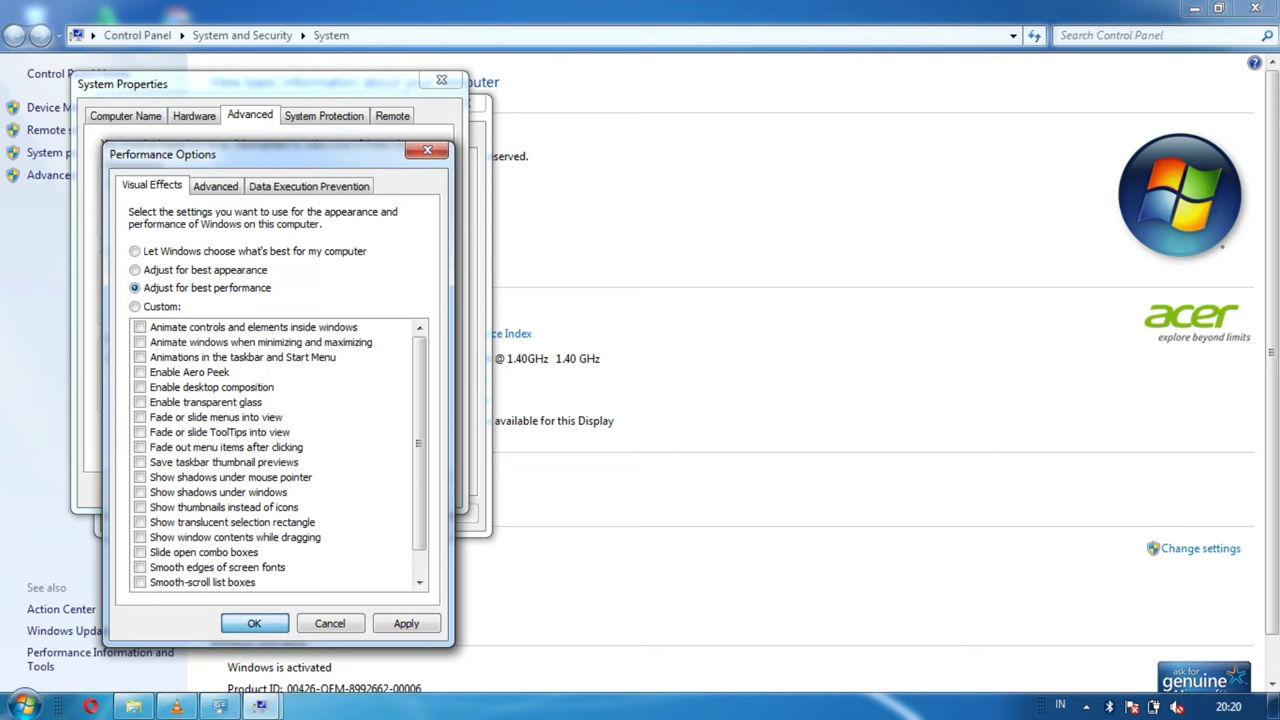
{"action": "key", "text": "Return"}
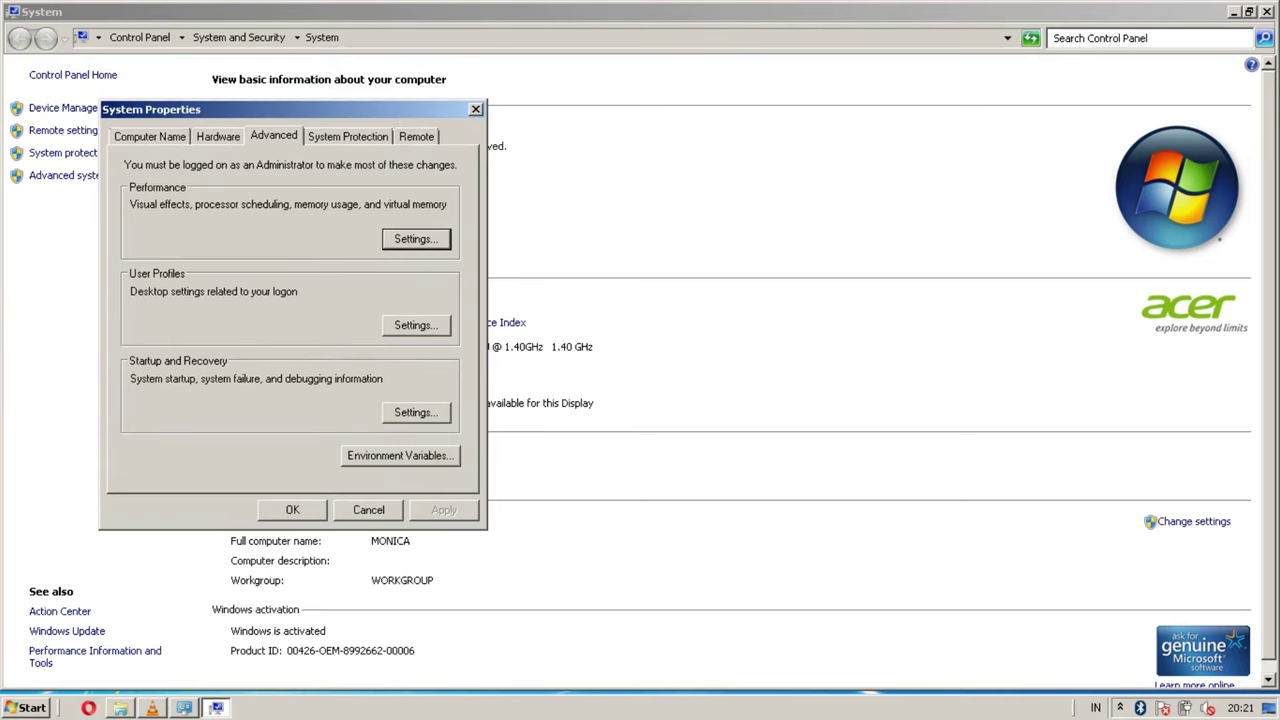
{"action": "key", "text": "Return"}
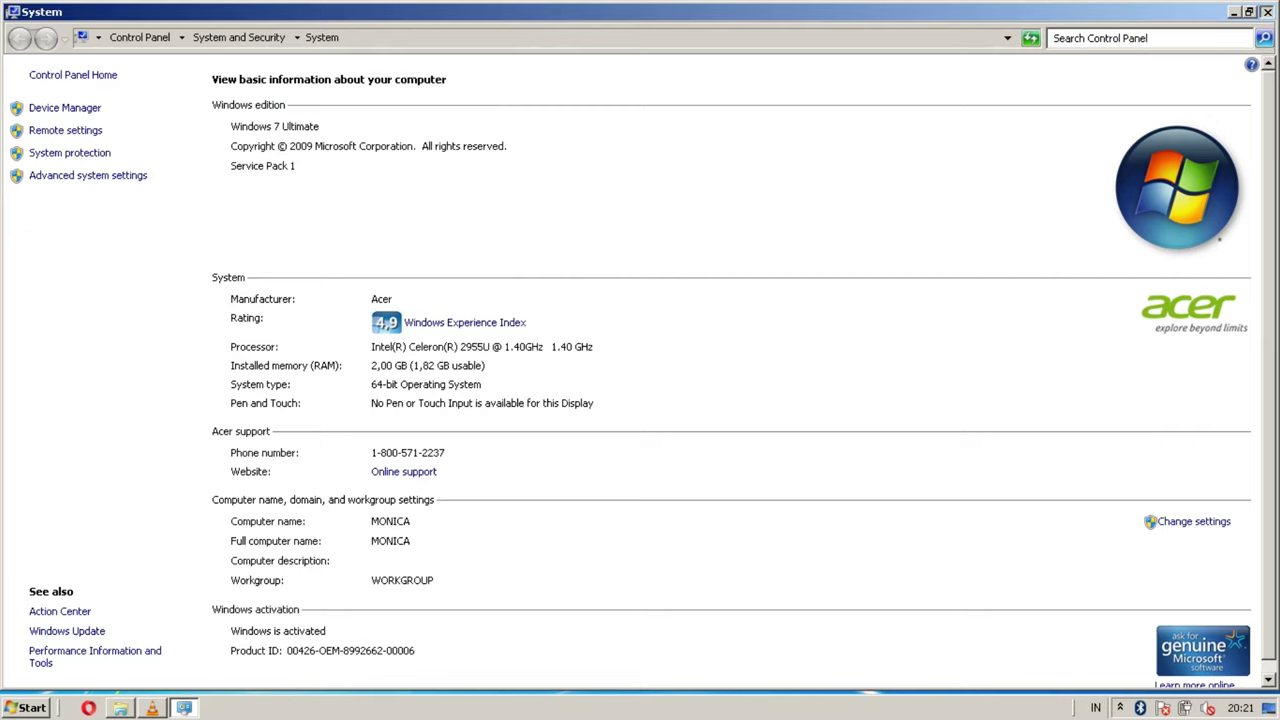
{"action": "left_click", "coordinate": [1266, 11]}
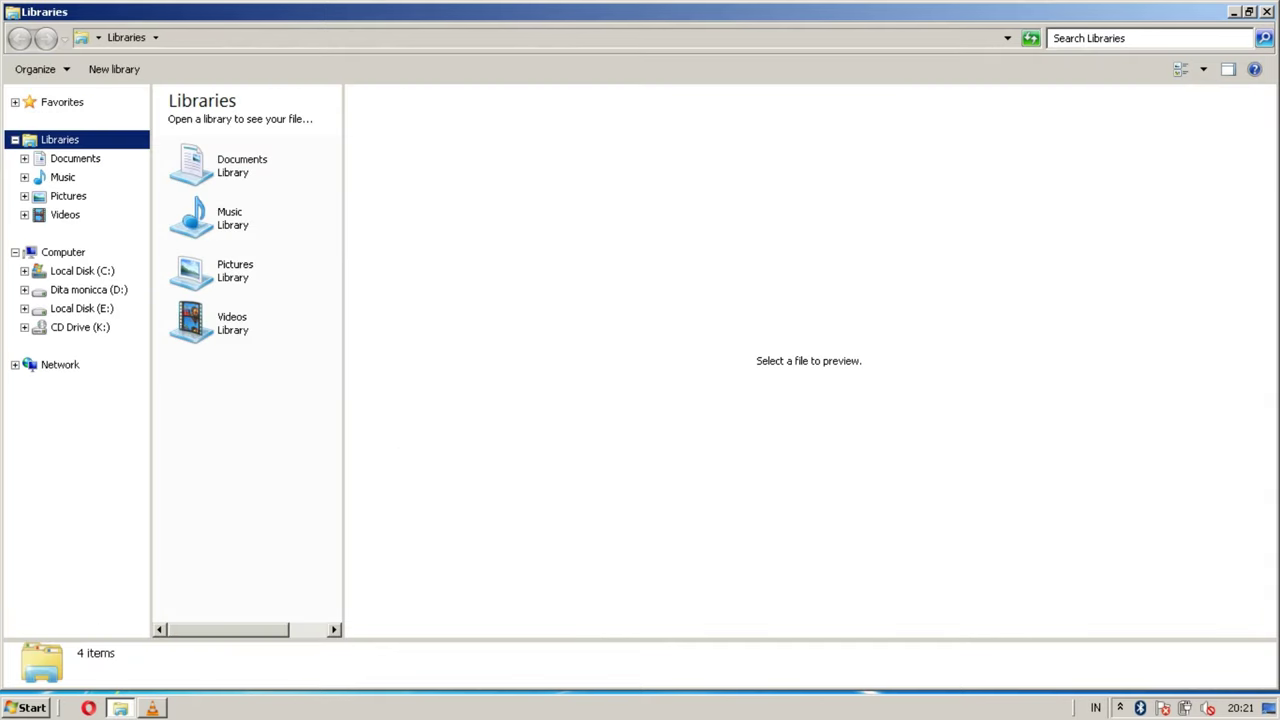
{"action": "left_click", "coordinate": [1266, 11]}
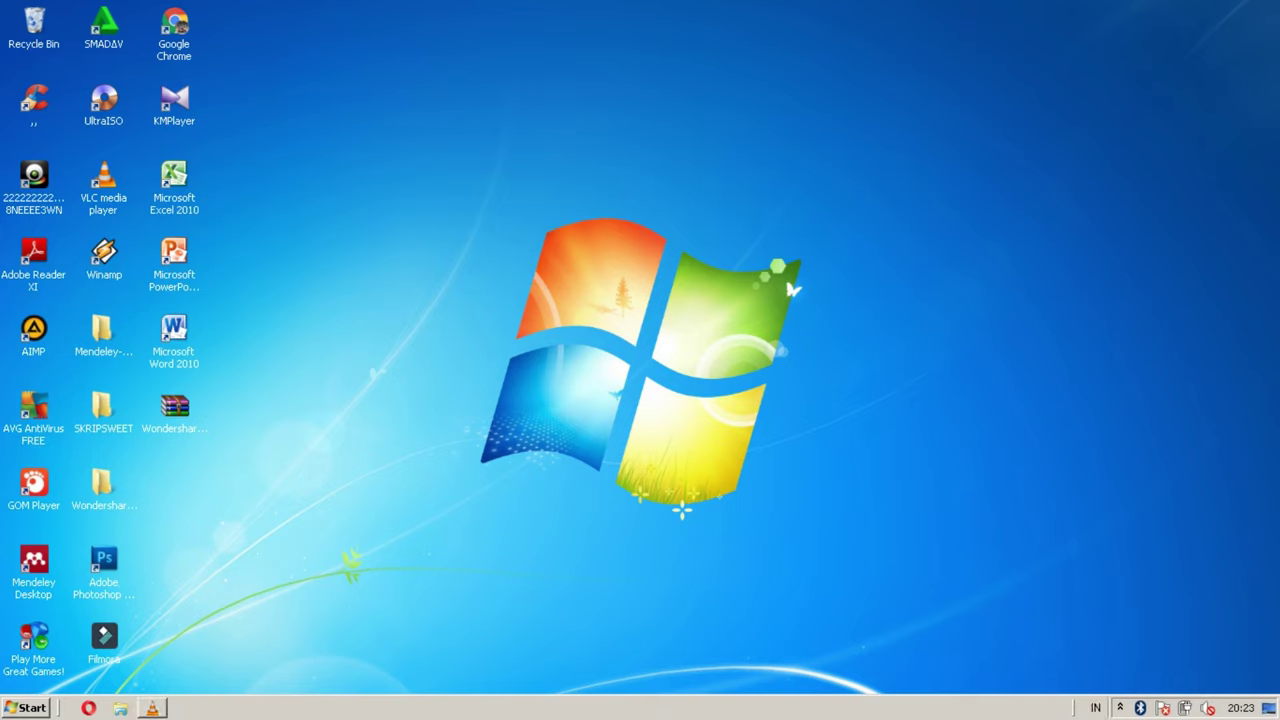